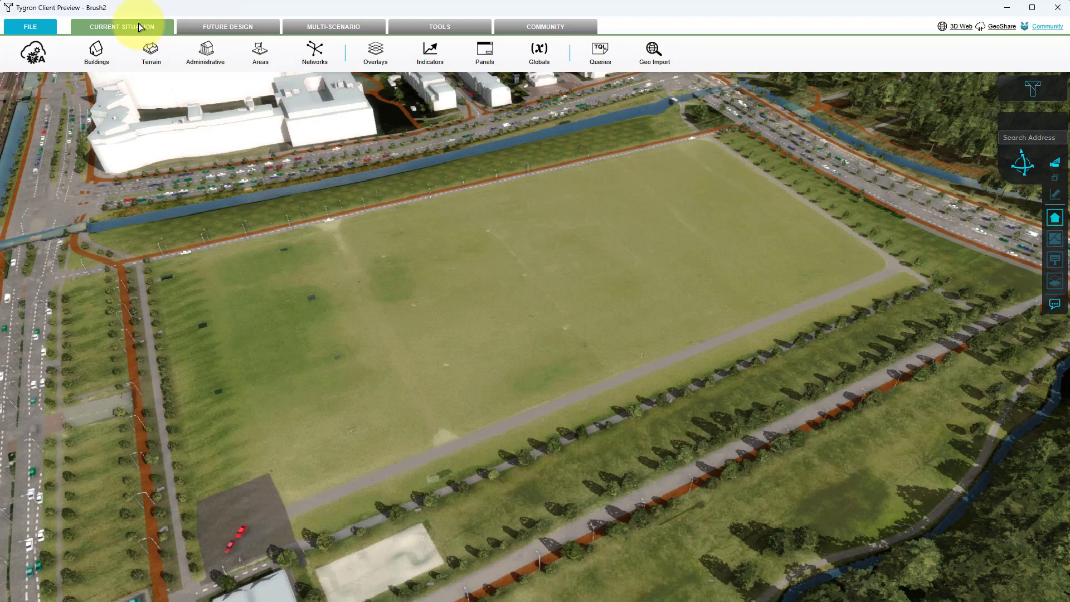
- Add a new building and start drawing its area
left_click(97, 51)
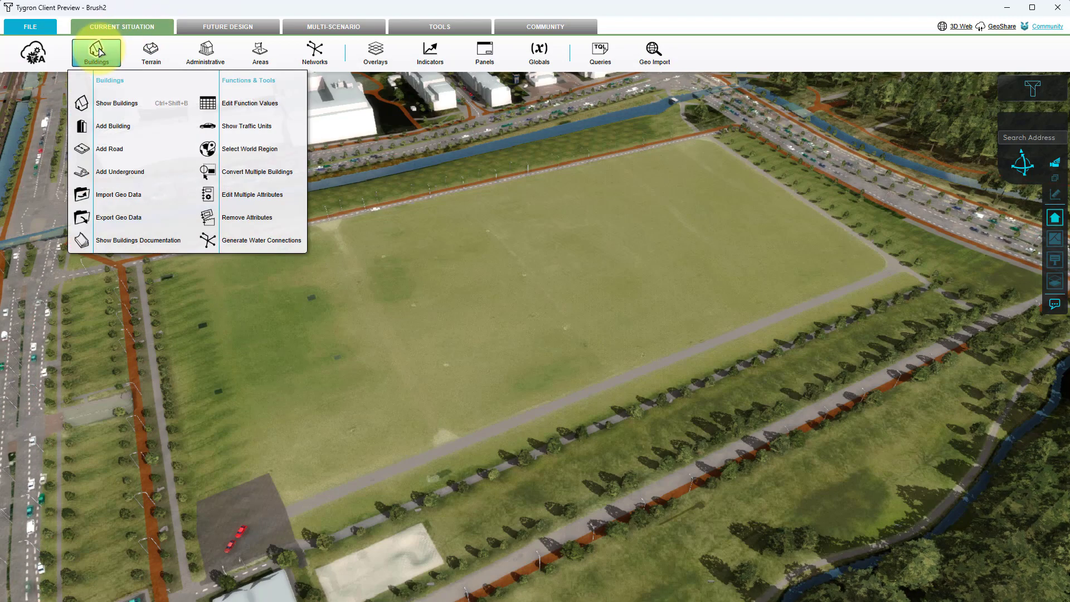
left_click(102, 130)
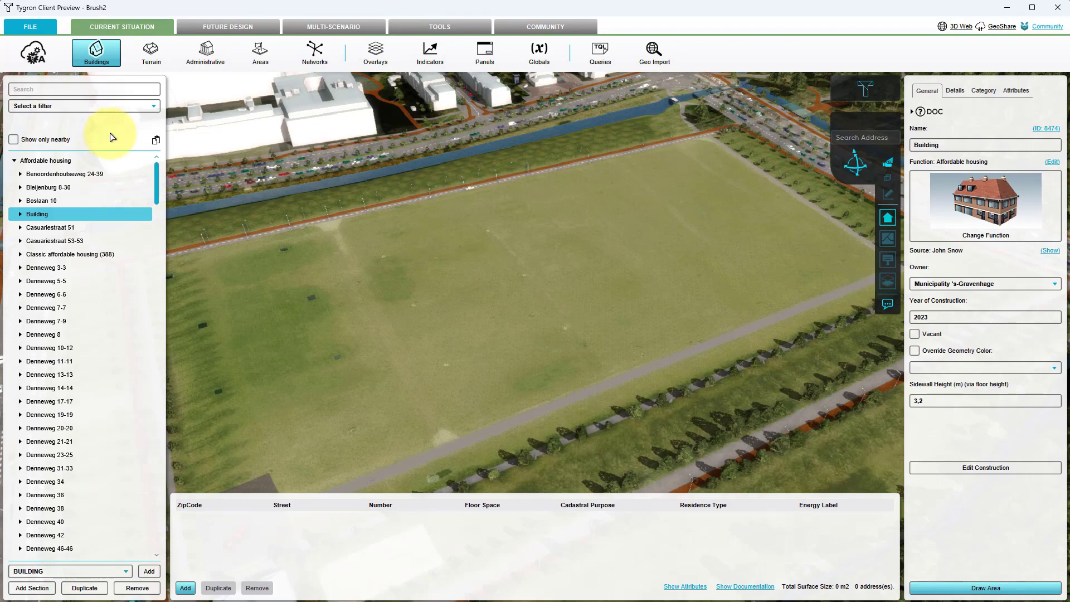
left_click(956, 592)
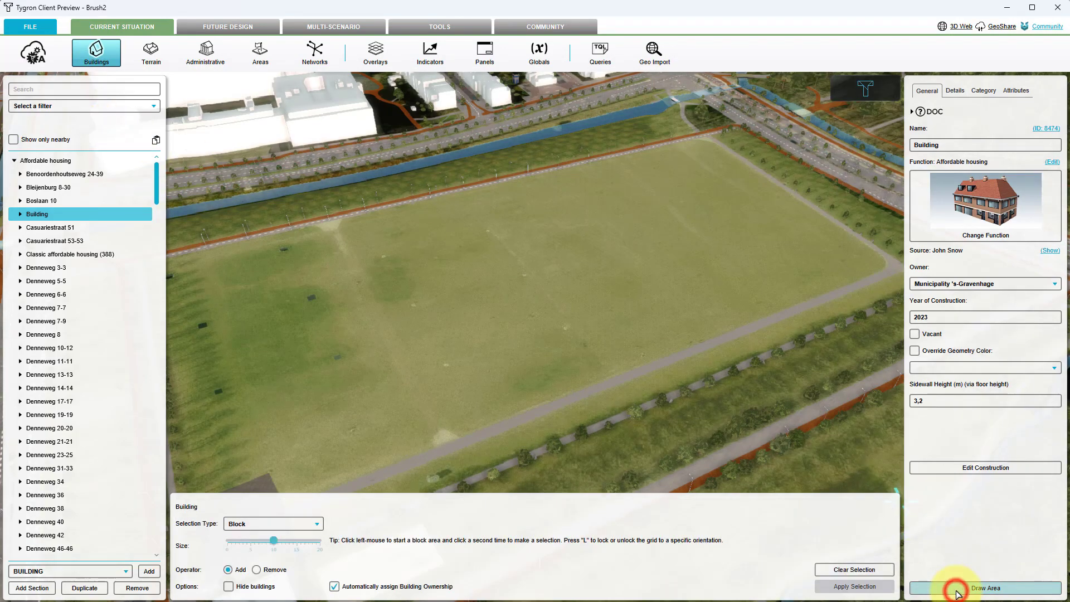
- Review the area selection options: Block selection type, size 10, and the Add/Remove operator
left_click_drag(683, 333, 724, 309)
mouse_move(699, 379)
left_mouse_down()
mouse_move(681, 375)
mouse_move(694, 365)
mouse_move(678, 364)
mouse_move(684, 380)
left_mouse_up()
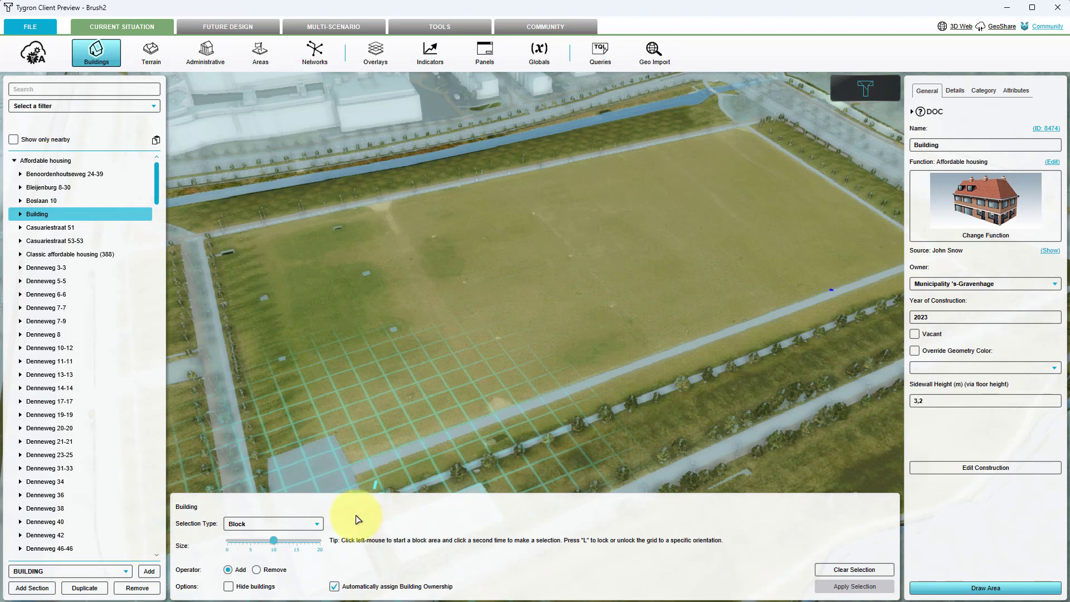
left_click(315, 525)
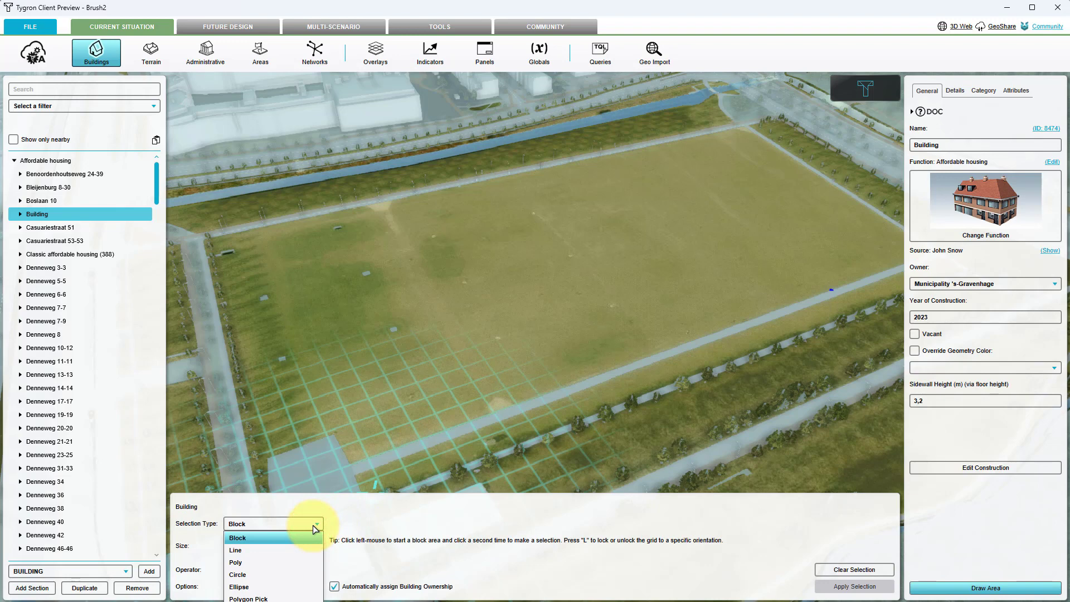
left_click(315, 528)
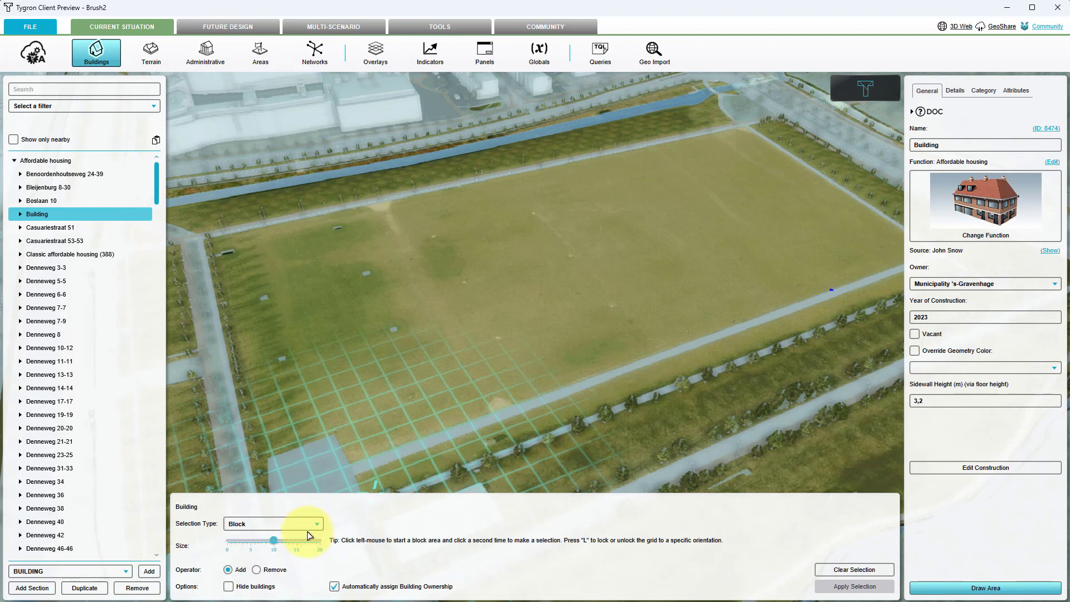
mouse_move(275, 544)
left_mouse_down()
mouse_move(251, 544)
mouse_move(275, 545)
left_mouse_up()
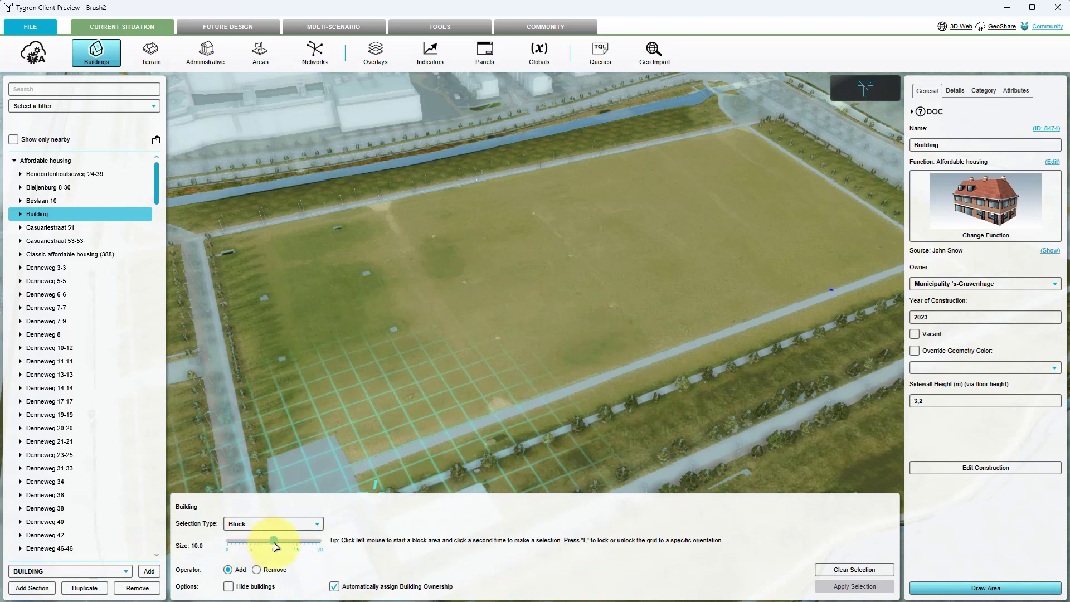
left_click(257, 571)
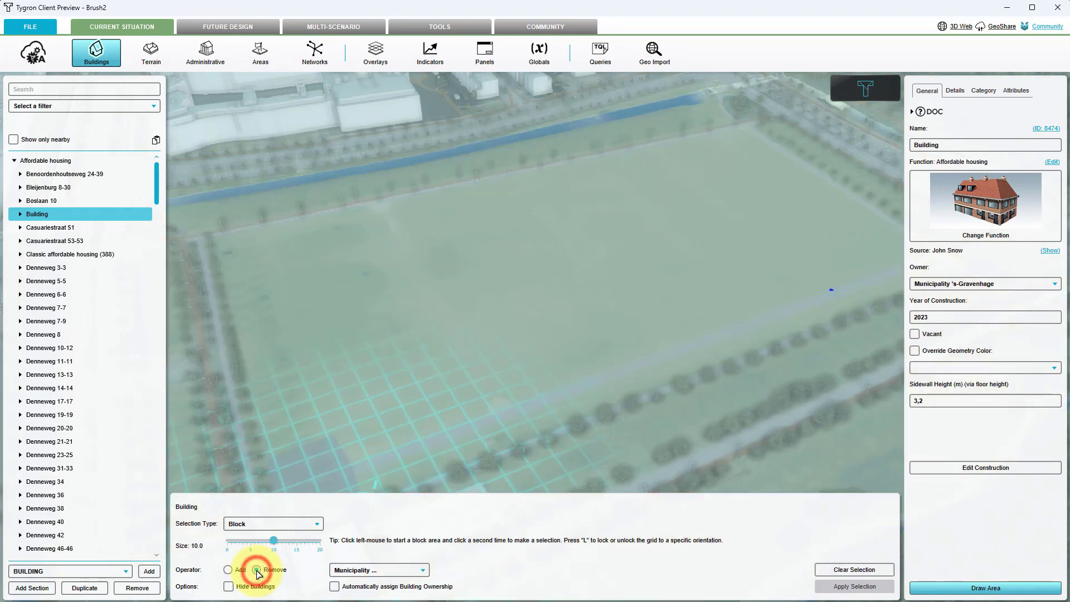
left_click(228, 570)
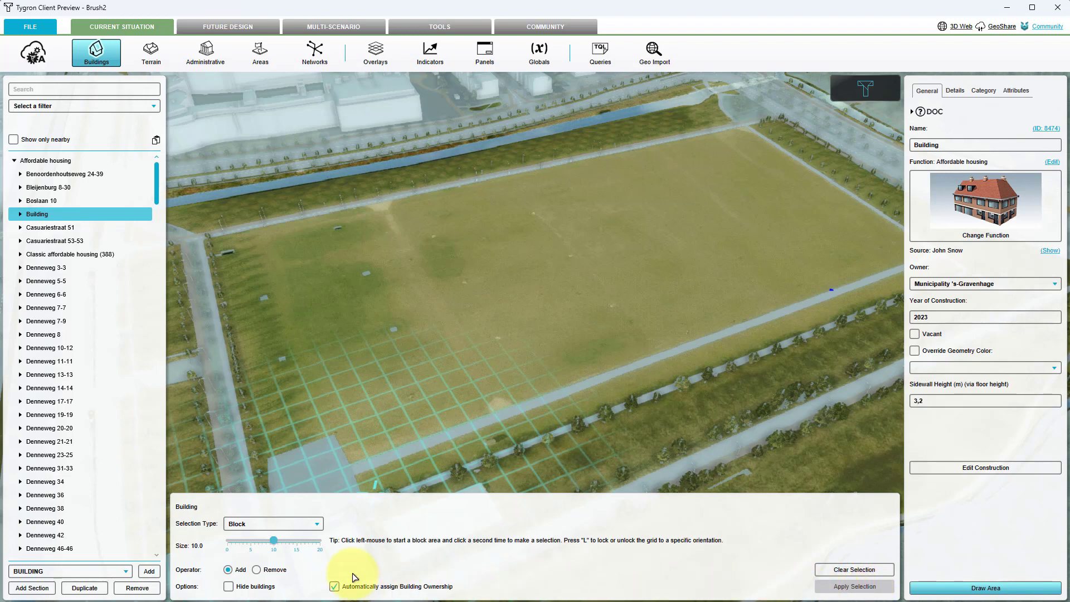
- Toggle the Hide buildings and Automatically assign Building Ownership options off and back on
left_click(228, 586)
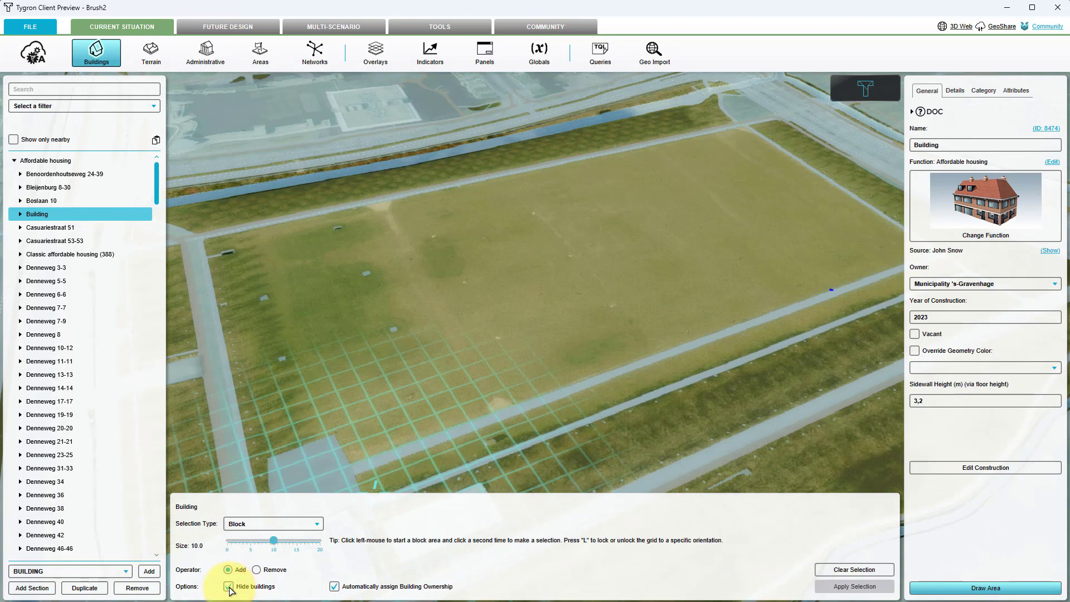
left_click(228, 587)
left_click(229, 587)
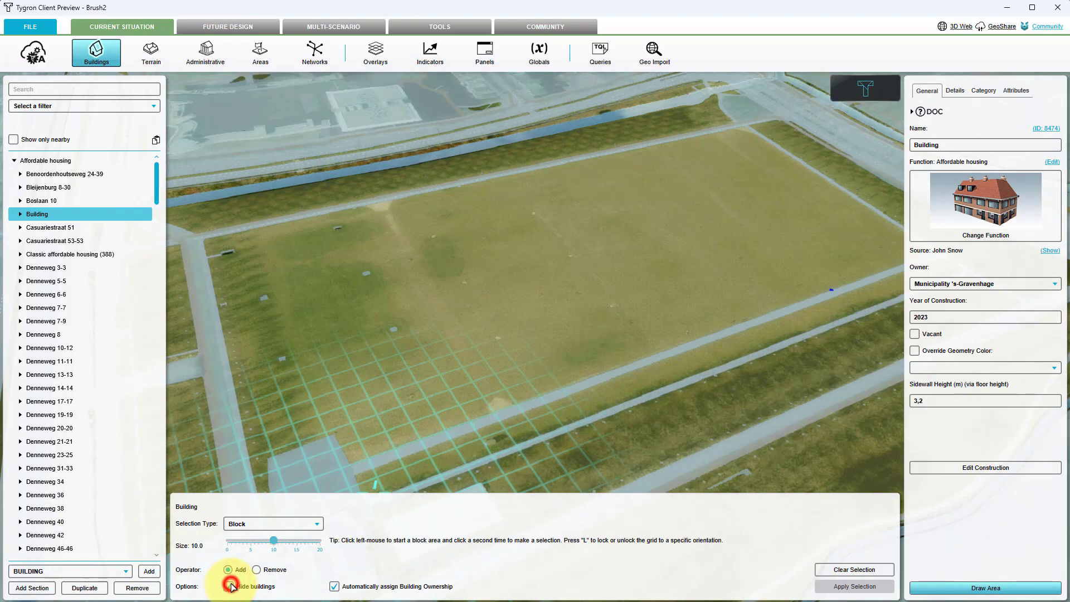
left_click(229, 587)
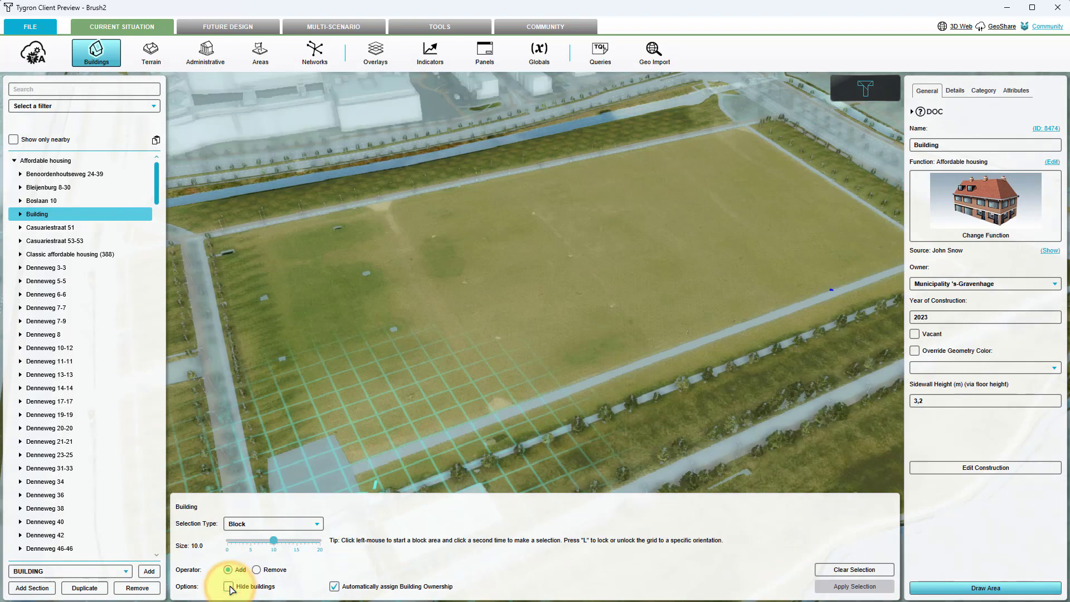
left_click(335, 587)
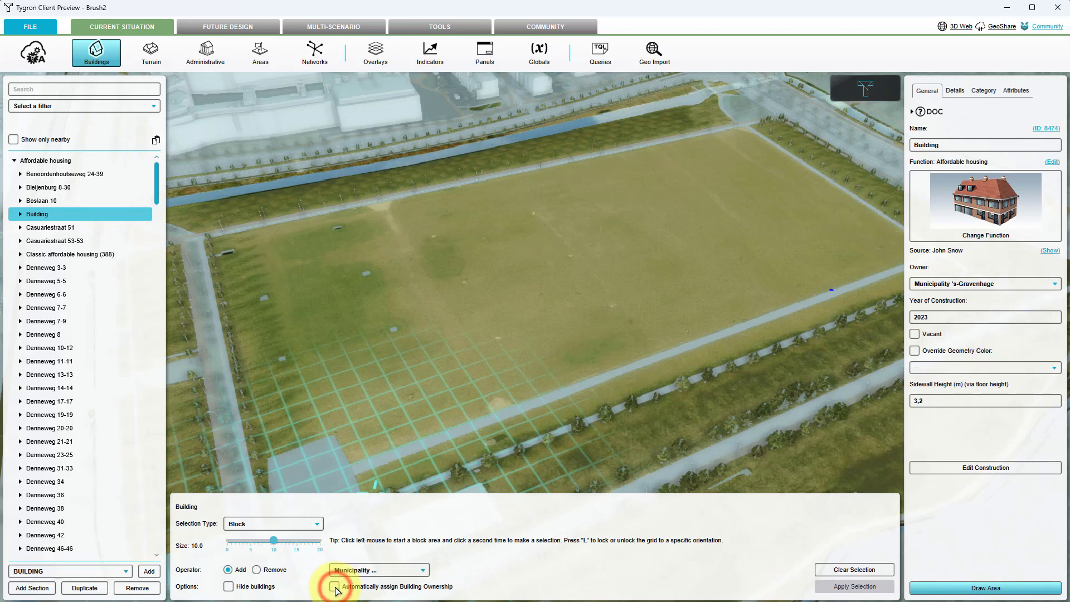
left_click(344, 571)
left_click(342, 571)
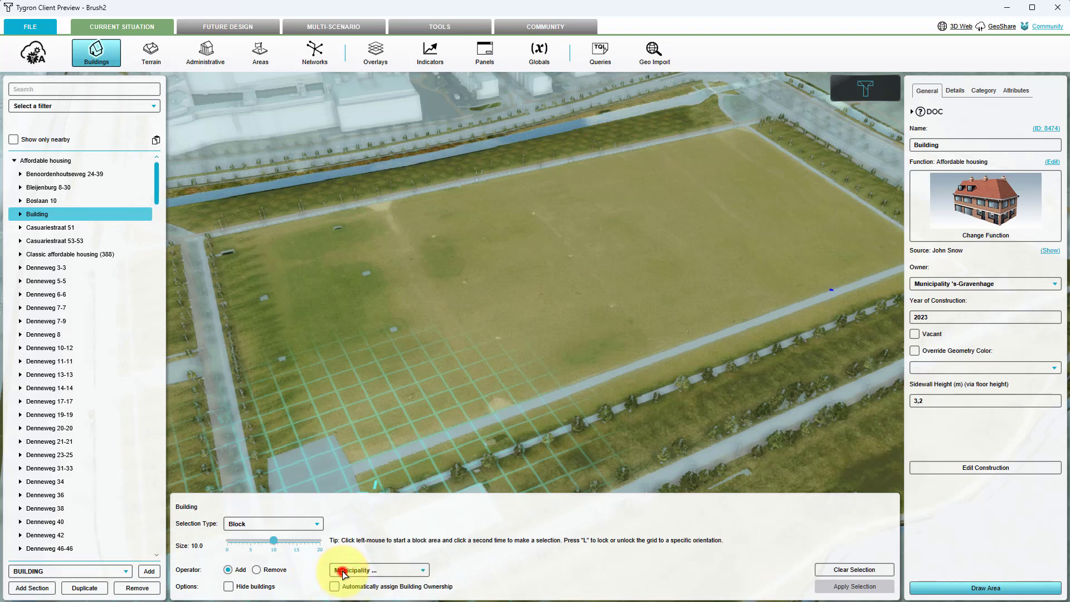
left_click(334, 588)
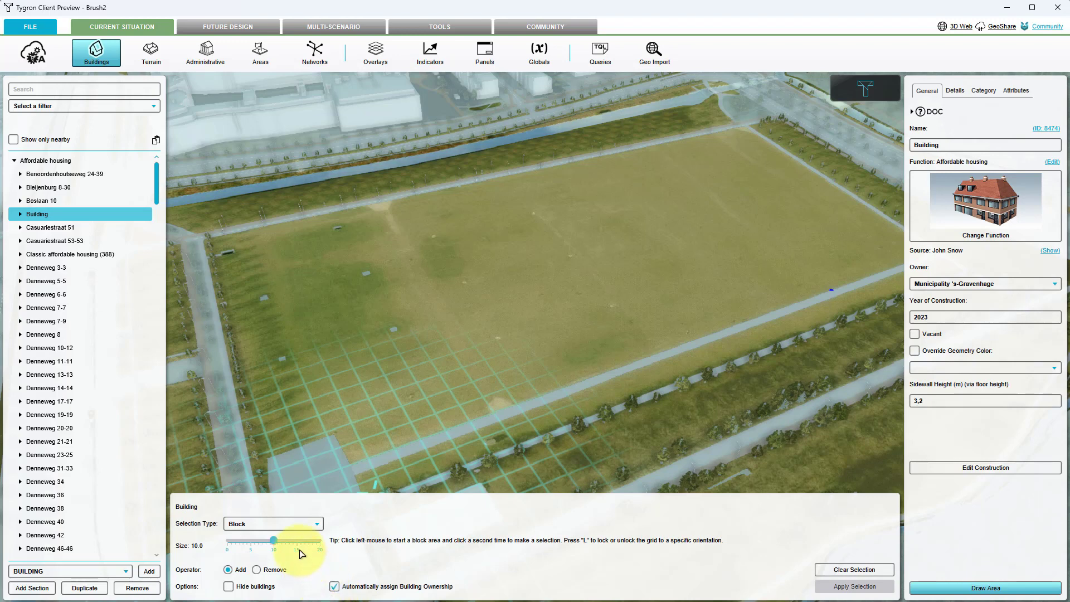
- Draw a rectangular Block selection near the field's northwest corner and apply it as the building footprint
left_click(291, 524)
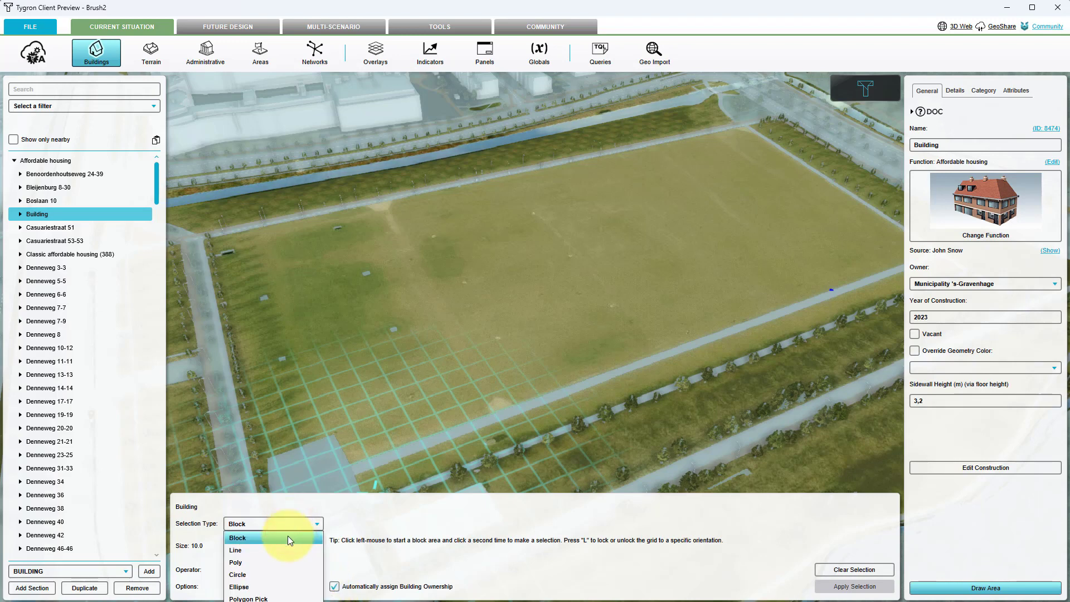
left_click(289, 538)
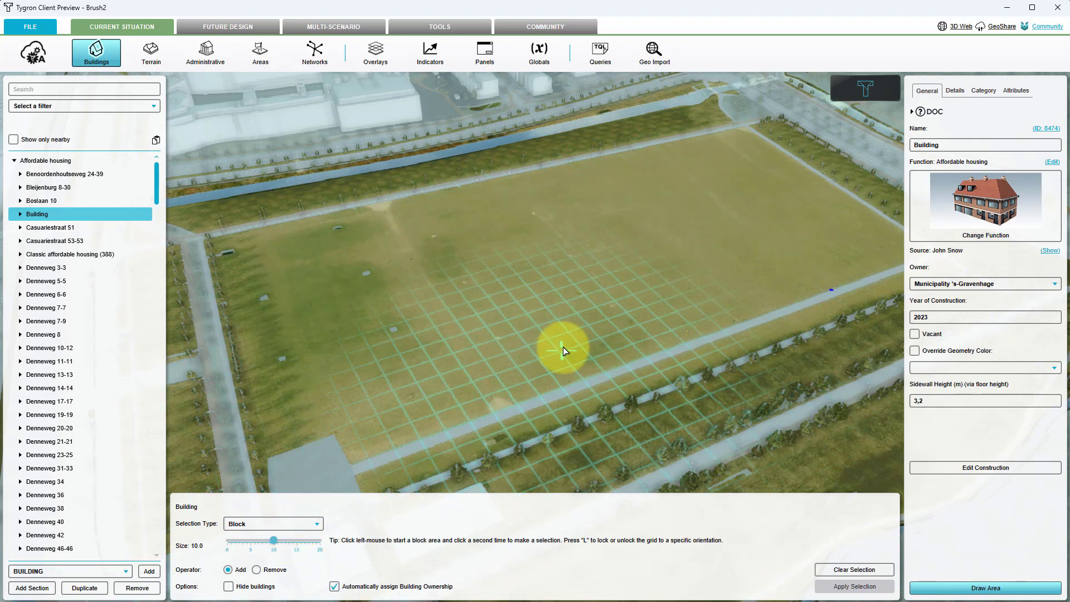
key("l")
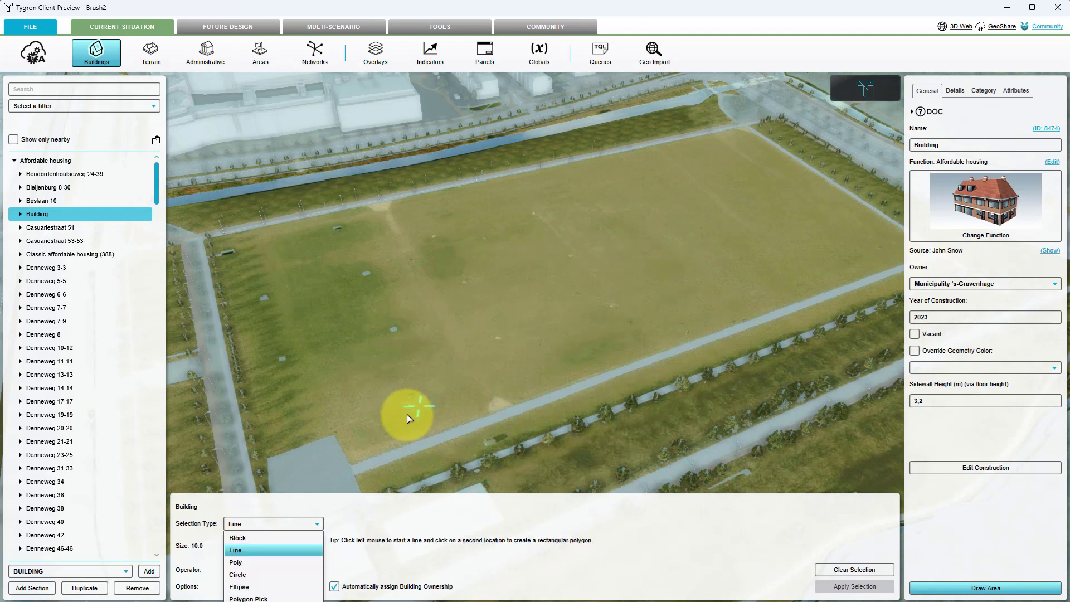
left_click(259, 537)
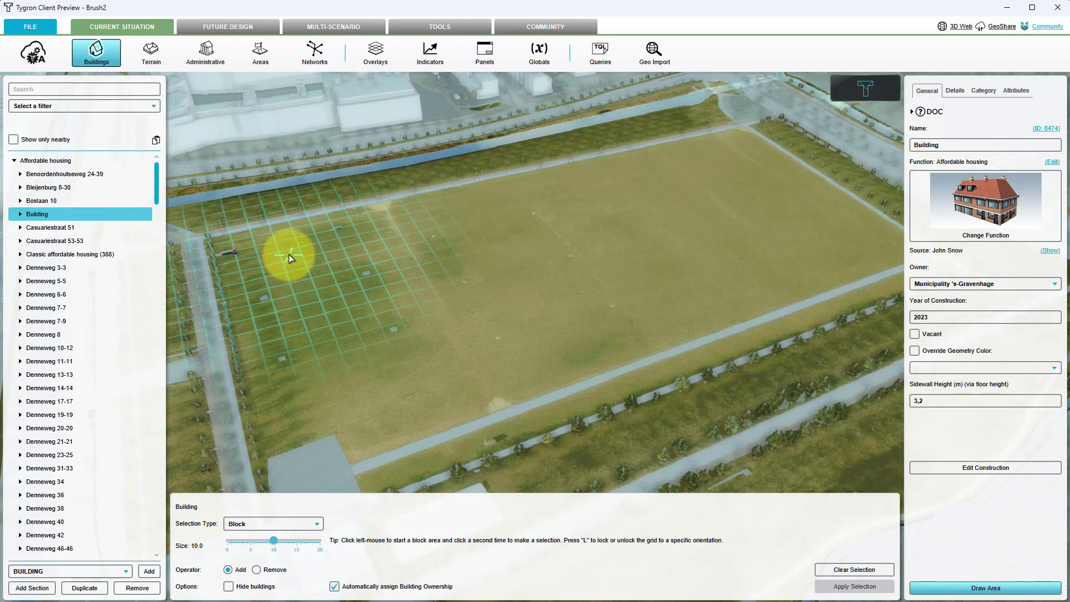
left_click(289, 254)
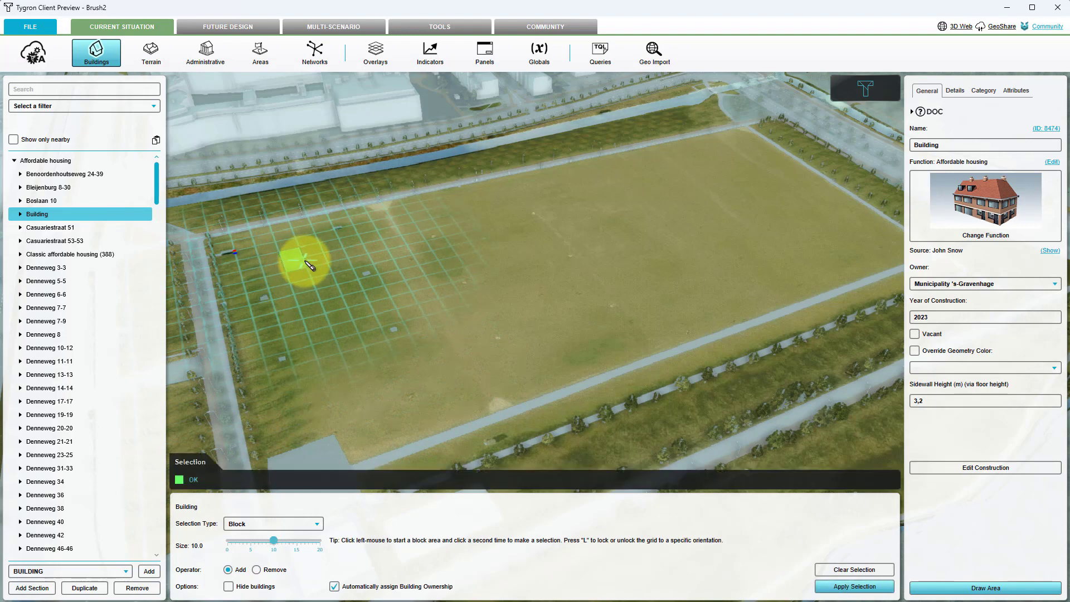
left_click(377, 262)
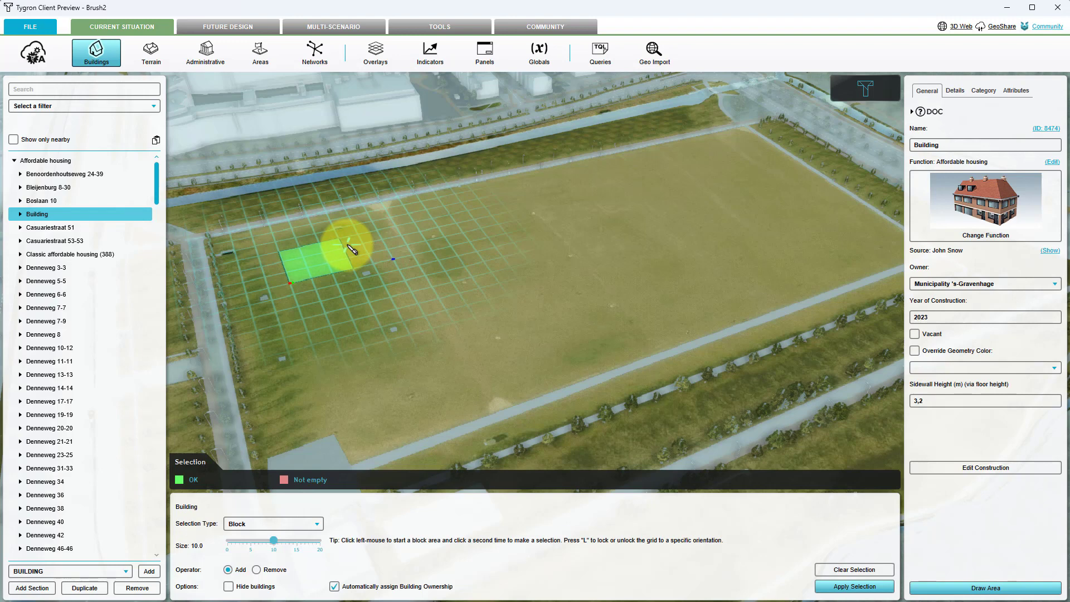
left_click(352, 249)
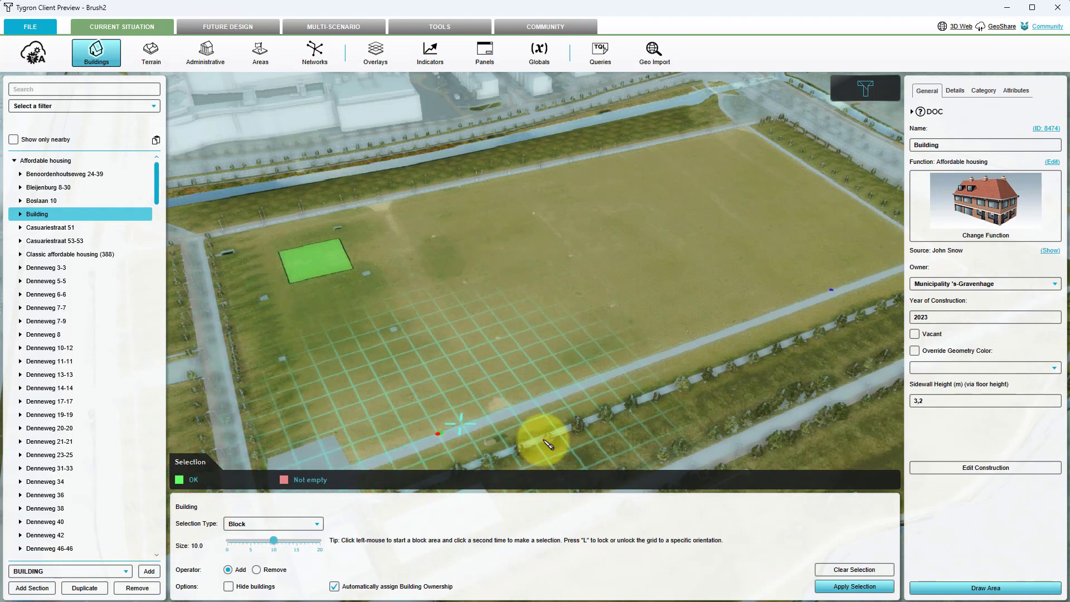
left_click(853, 587)
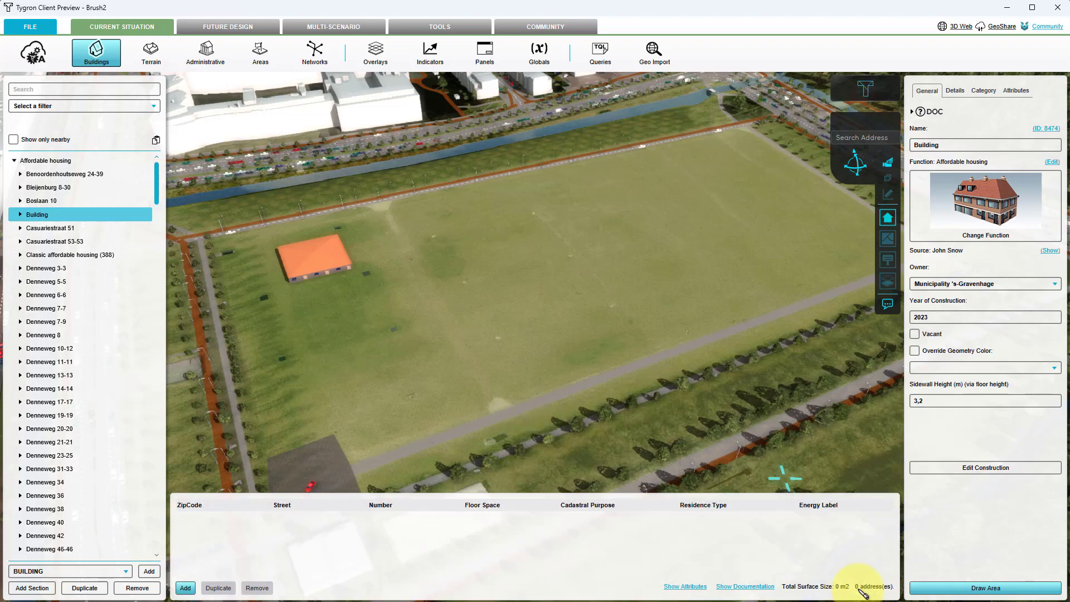
- Switch the operator to Remove and cut a block from the building's eastern corner, applying the selection to form an L shape
right_click_drag(441, 389, 522, 389)
left_click_drag(522, 389, 533, 380)
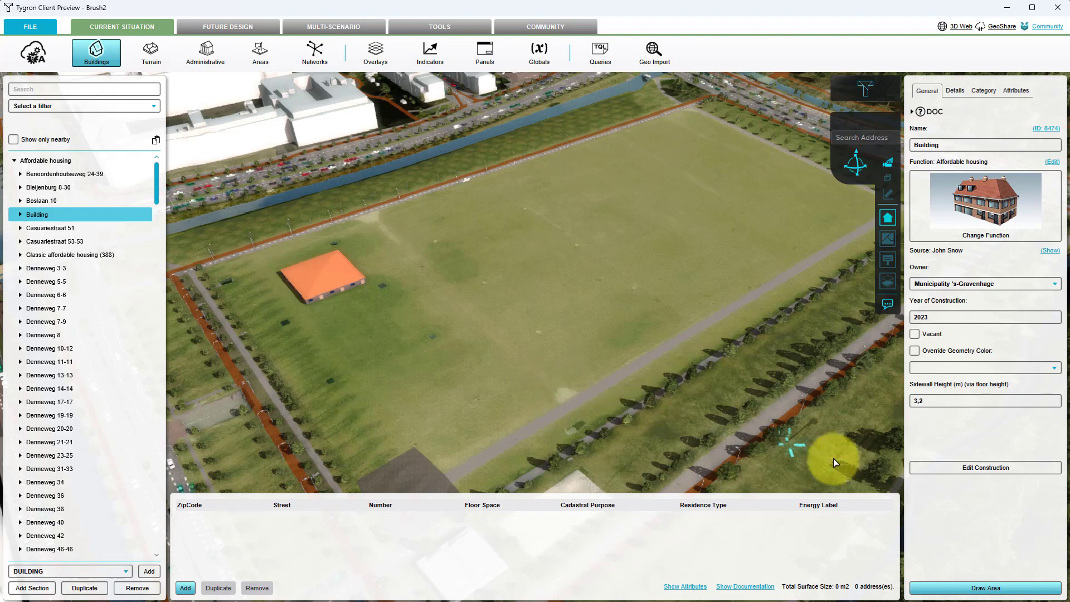
left_click(944, 585)
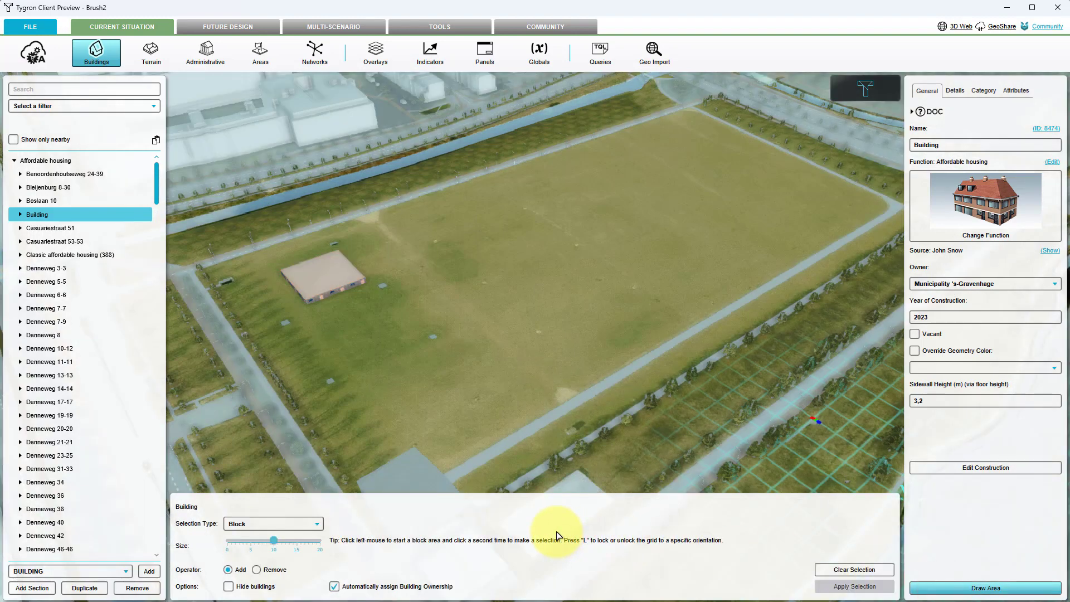
left_click(257, 570)
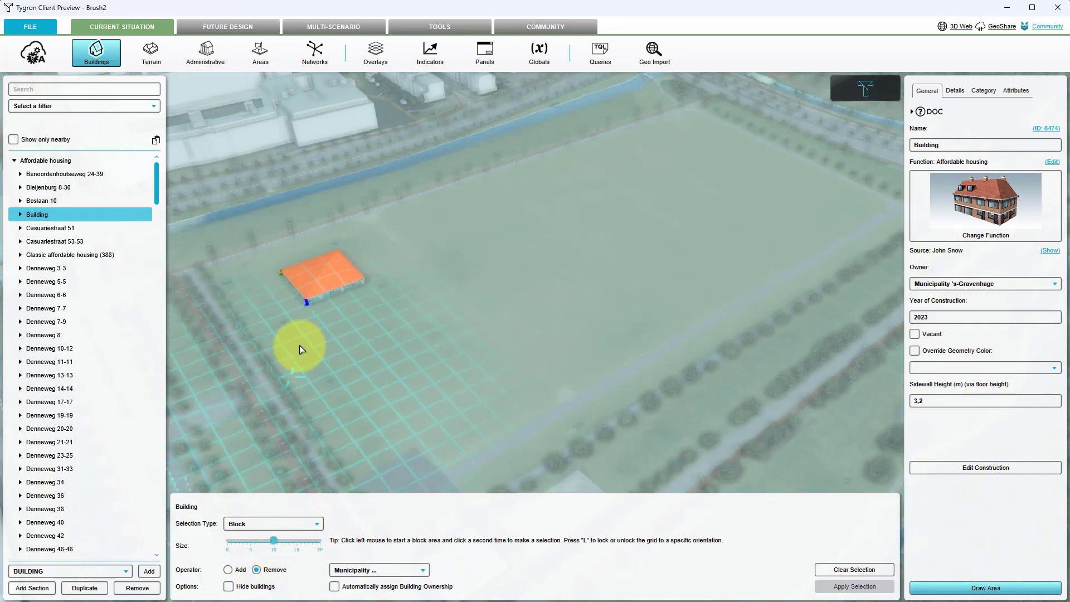
middle_click_drag(380, 338, 355, 293)
scroll(354, 292, "up", 3)
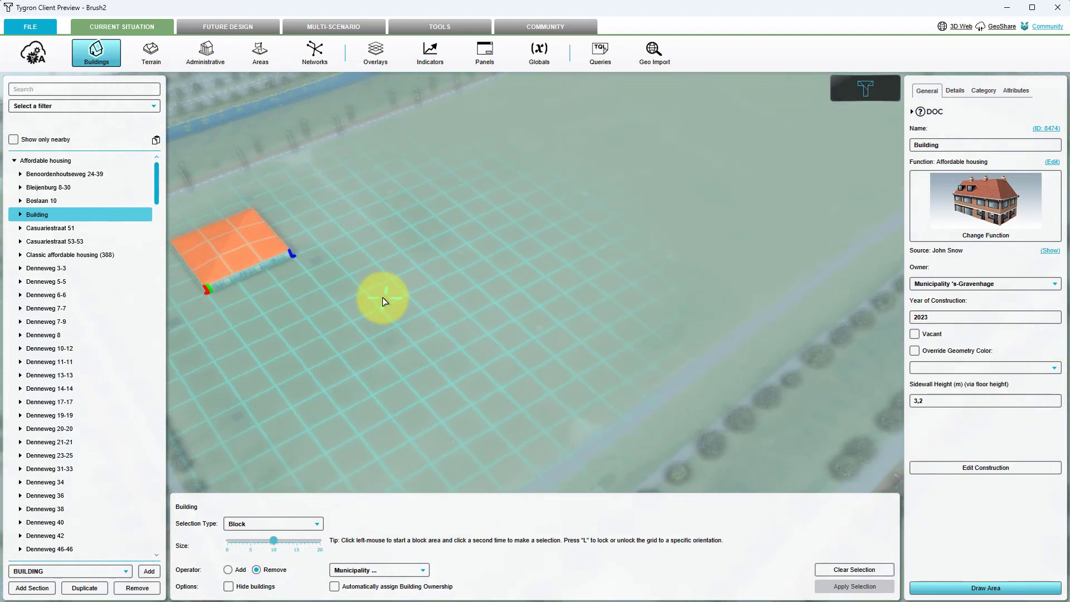
left_click_drag(382, 297, 554, 353)
left_click(420, 292)
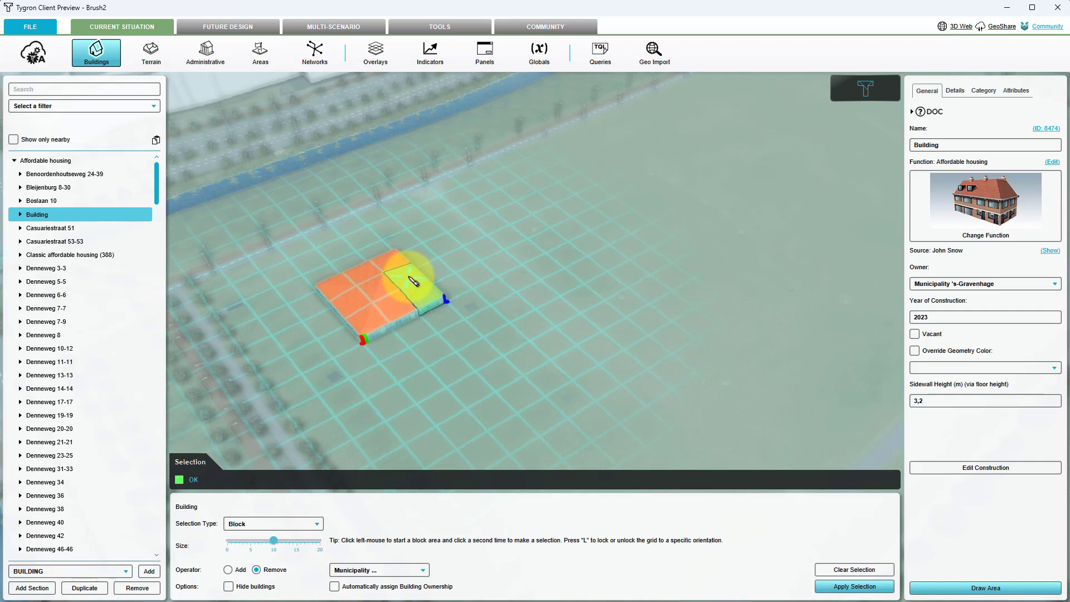
left_click(409, 277)
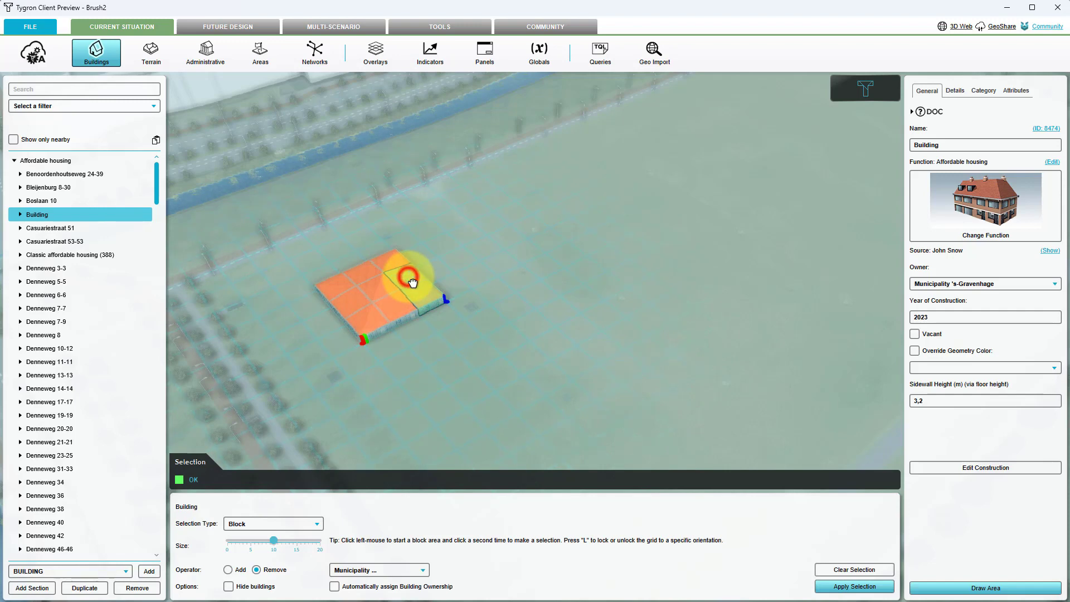
right_click_drag(514, 312, 550, 376)
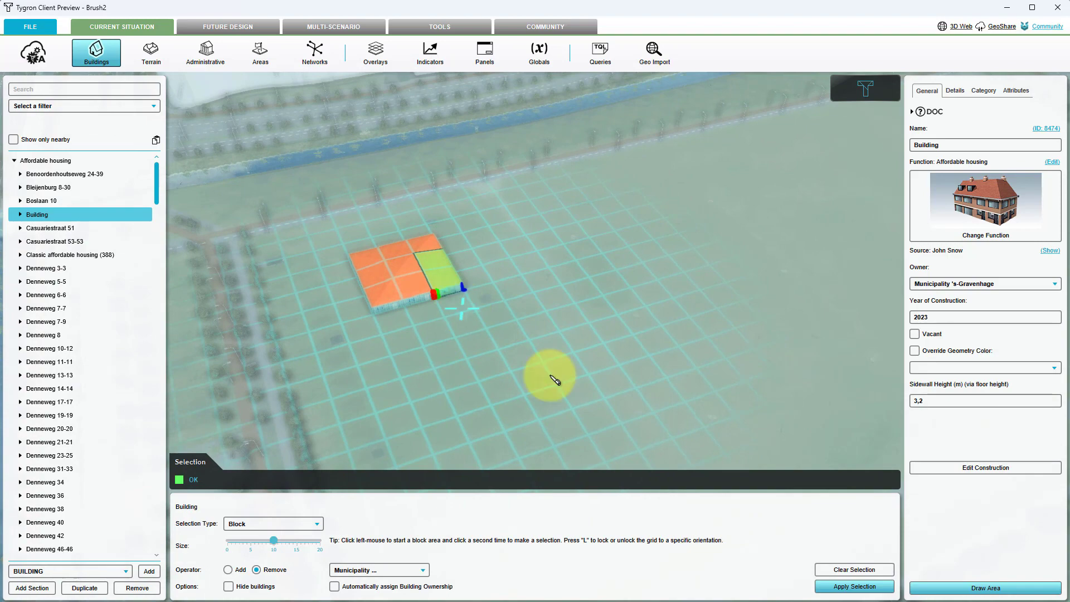
left_click(826, 586)
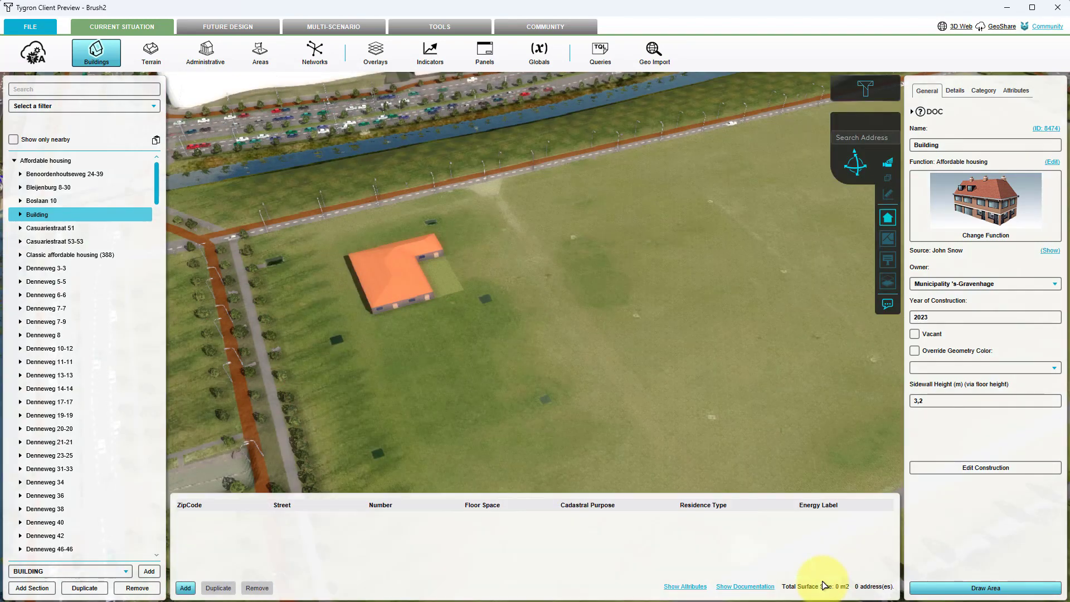
- Open Draw Area, switch the selection type to Line, and draw a long line selection along the field's northern edge
right_click_drag(592, 389, 408, 375)
left_click_drag(454, 373, 331, 327)
scroll(331, 326, "down", 3)
scroll(334, 391, "down", 2)
left_click_drag(359, 390, 389, 399)
right_click_drag(388, 399, 536, 400)
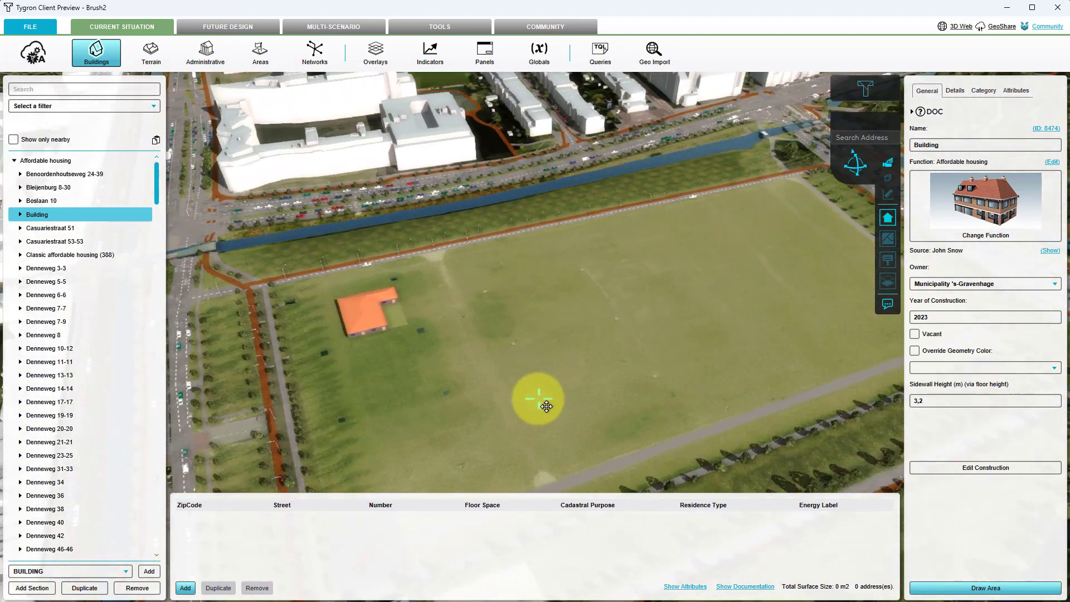
left_click_drag(535, 399, 474, 349)
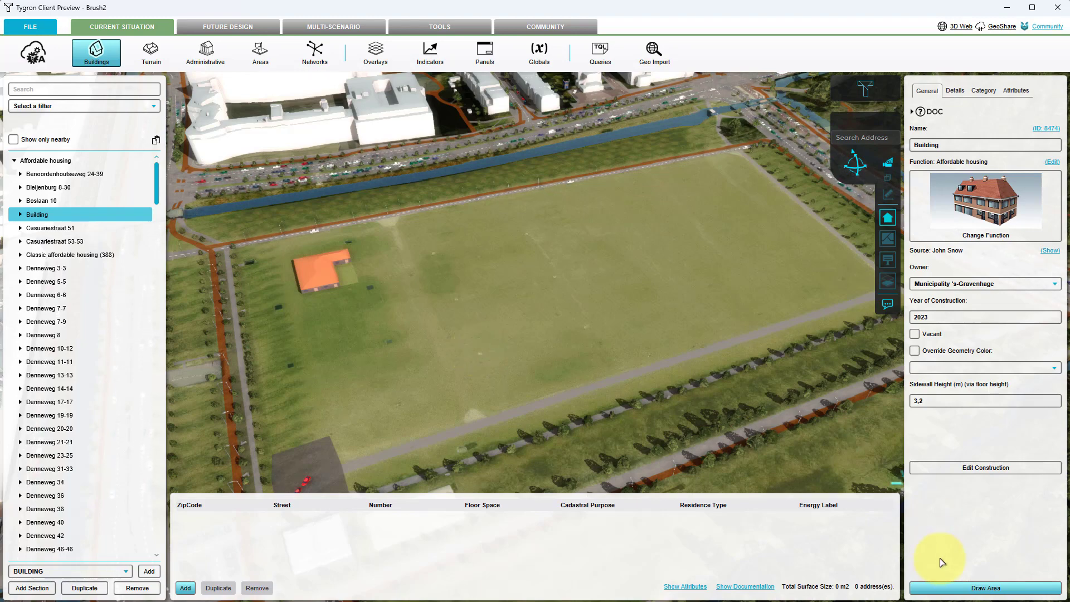
left_click(946, 587)
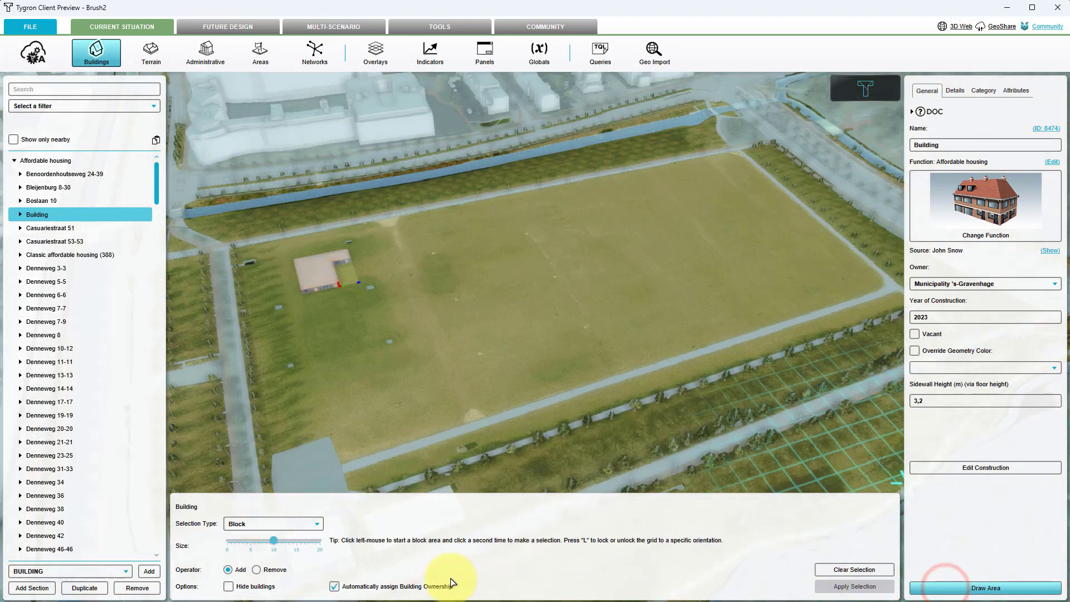
left_click(283, 524)
left_click(247, 553)
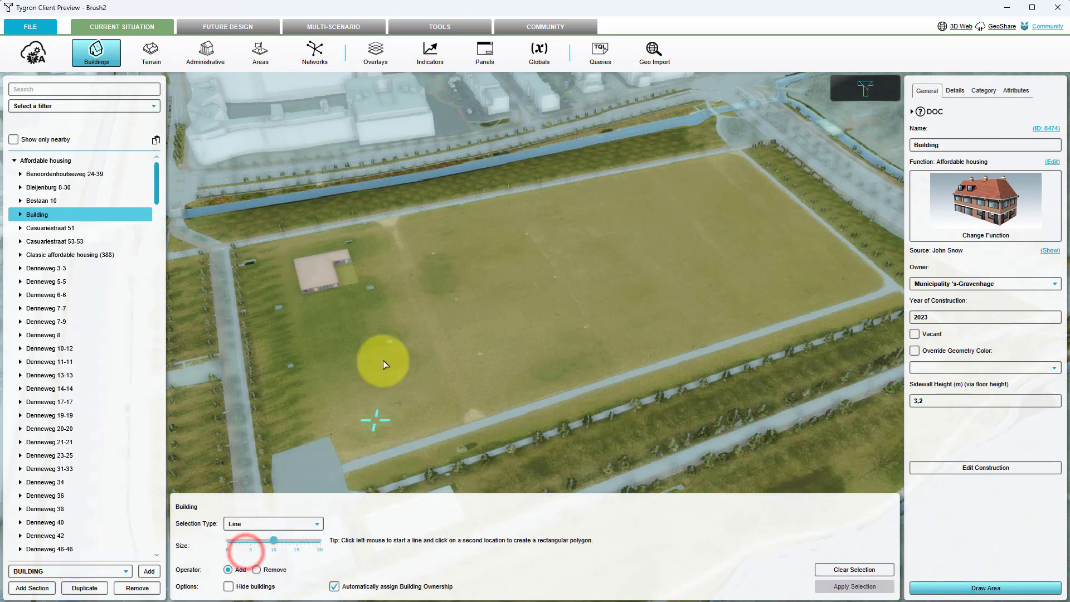
middle_click_drag(393, 330, 398, 285)
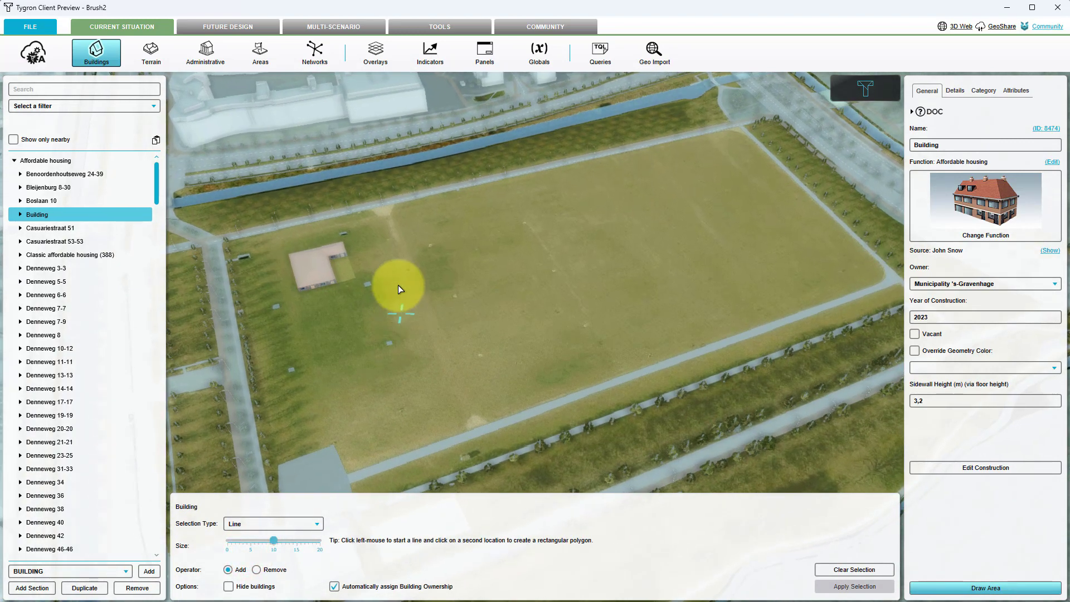
left_click(399, 239)
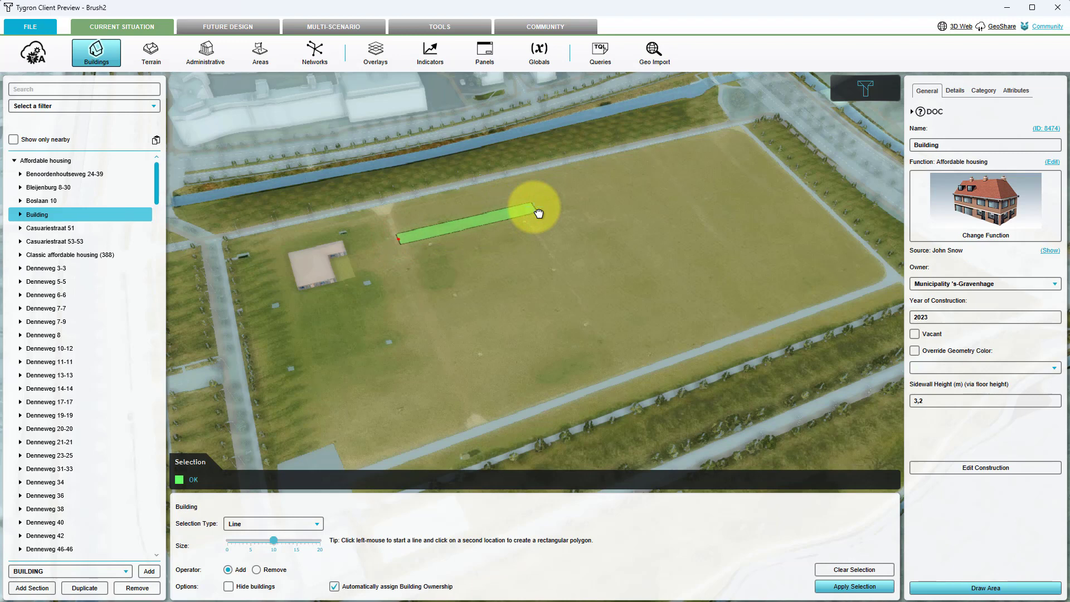
- Switch the selection type to Poly and draw a five-sided polygon selection in the middle of the field
left_click(275, 523)
left_click(253, 561)
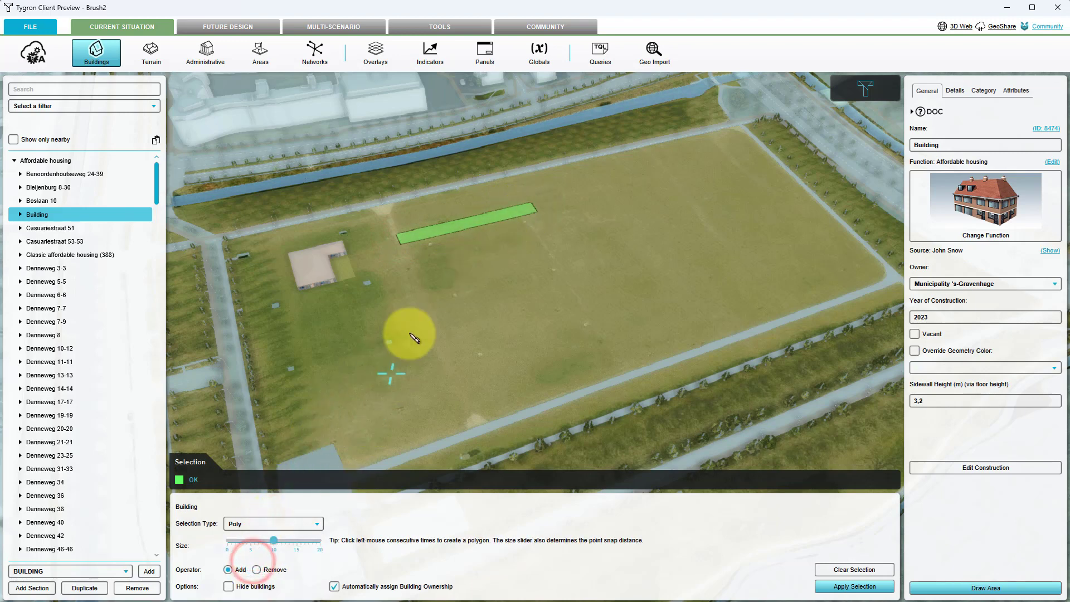
left_click(476, 248)
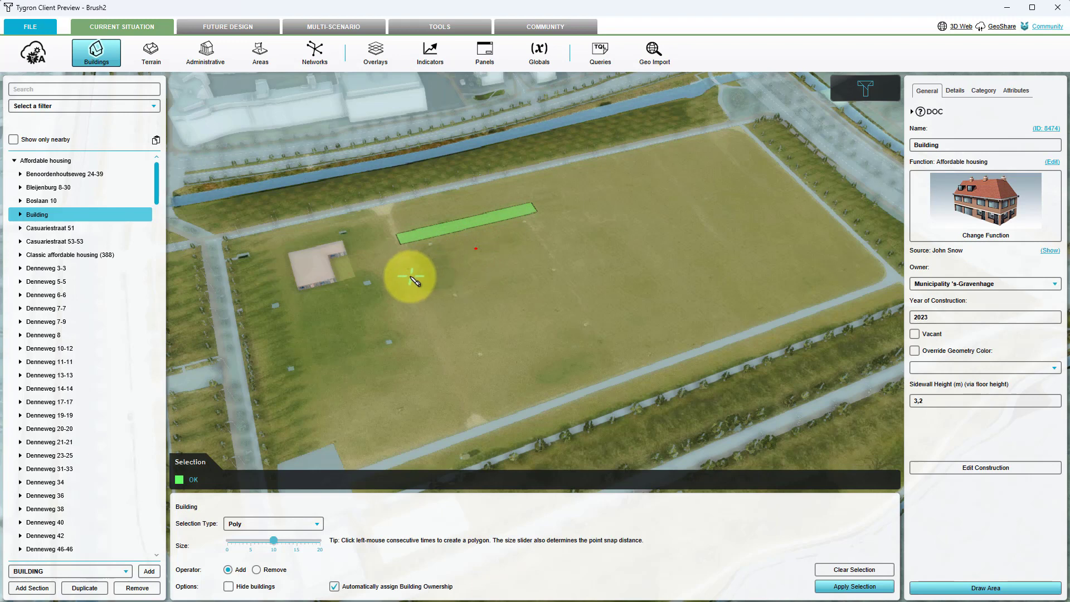
left_click(421, 291)
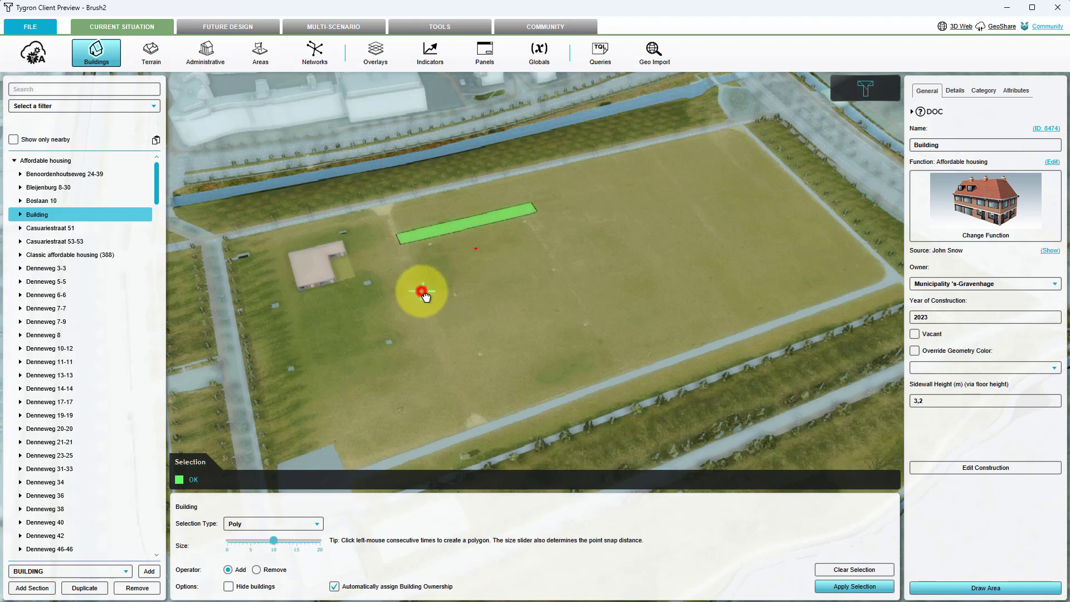
left_click(480, 318)
left_click(555, 285)
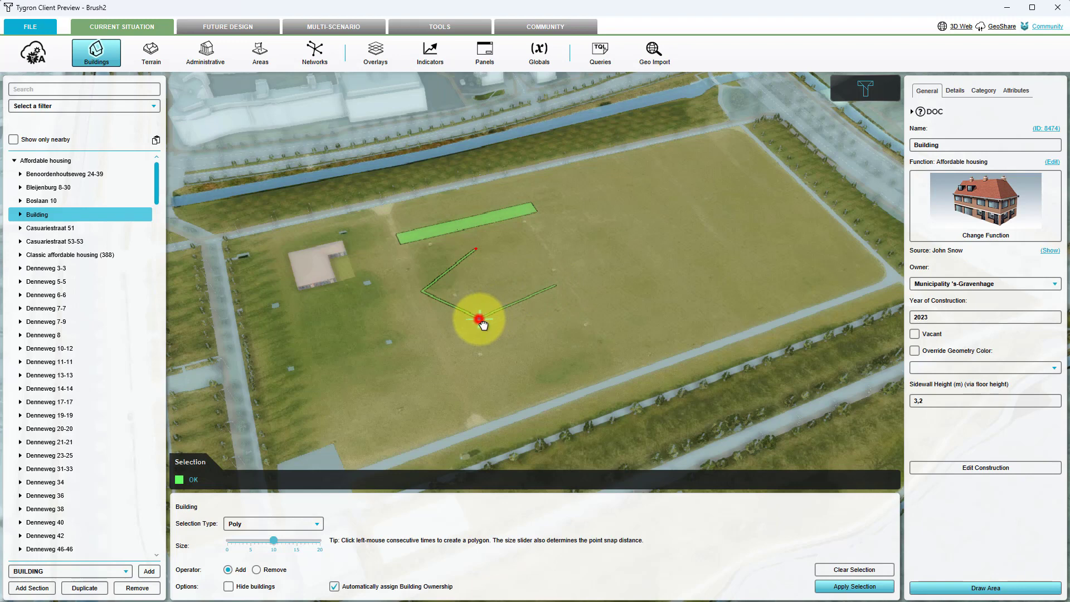
left_click(531, 293)
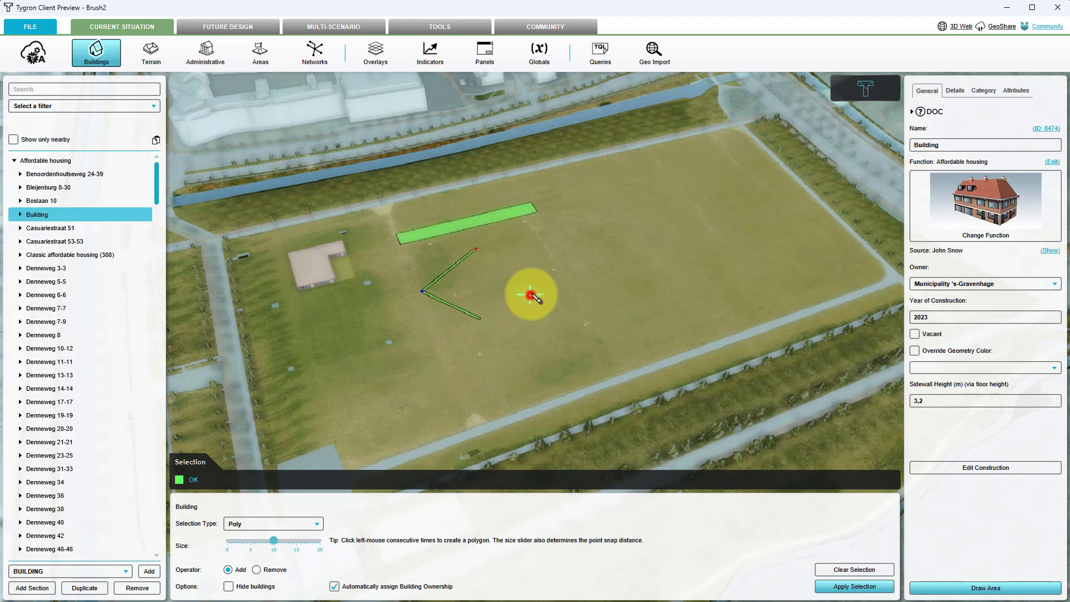
left_click(545, 247)
left_click(477, 250)
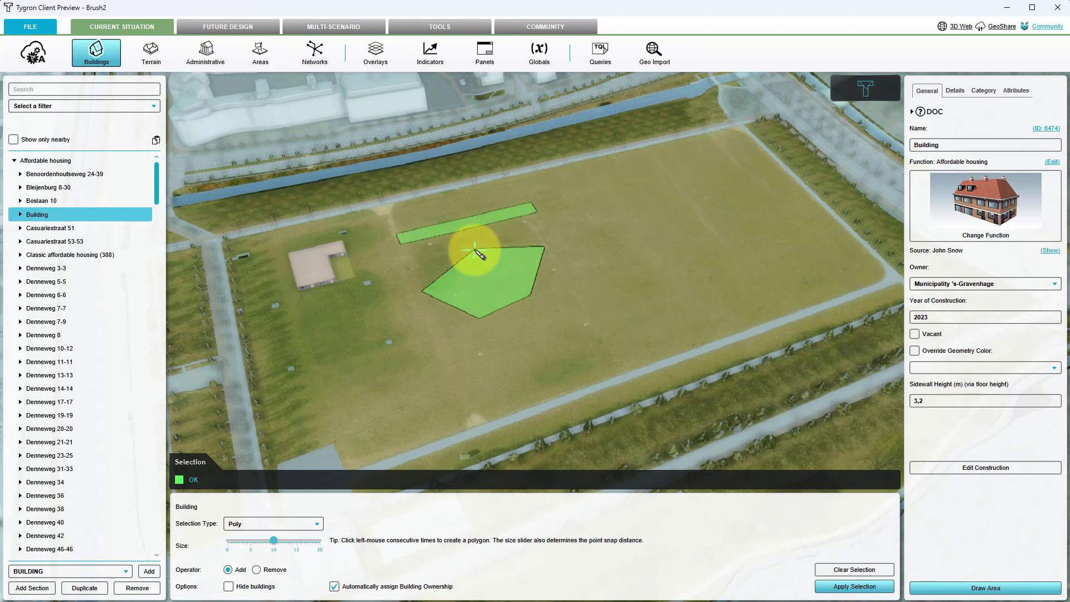
- Switch the selection type to Circle and draw a large circular selection in the field's southwest part
left_click(310, 523)
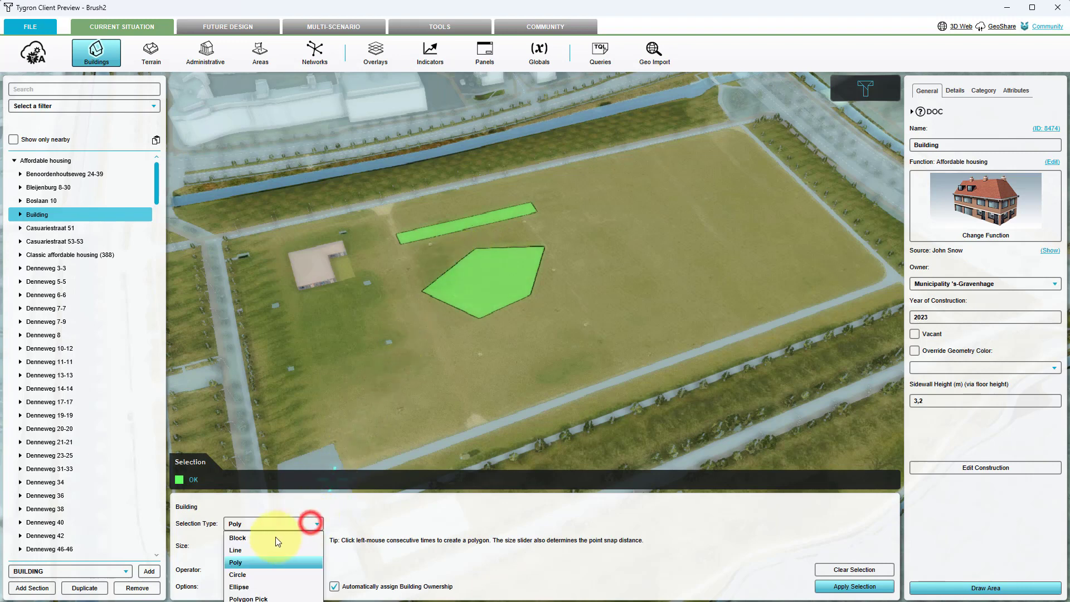
left_click(253, 573)
left_click(364, 382)
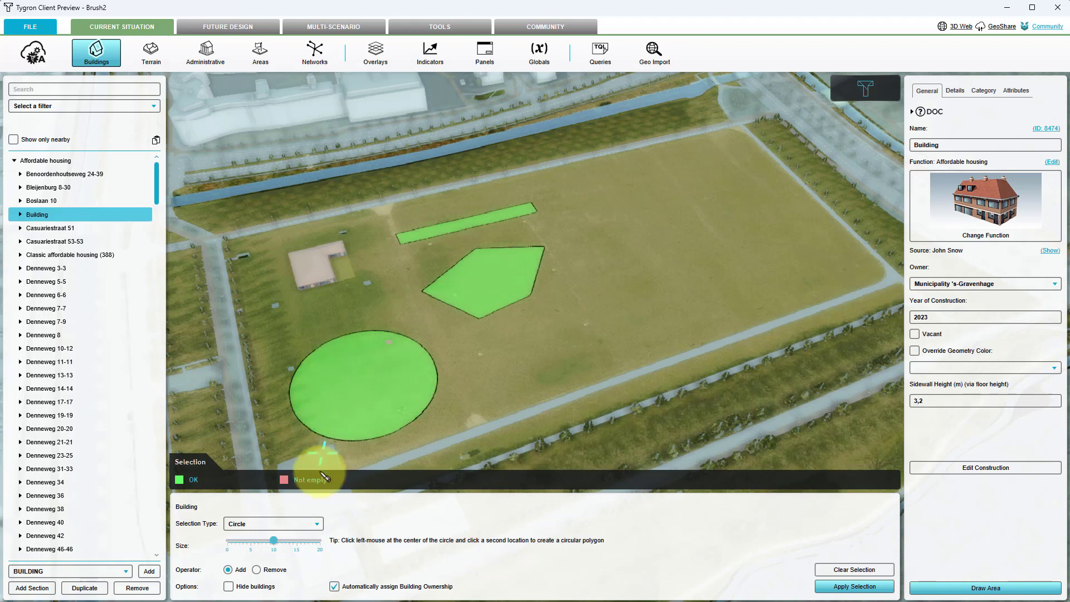
- Switch the selection type to Ellipse and draw an elliptical selection east of the polygon
left_click(290, 524)
left_click(256, 575)
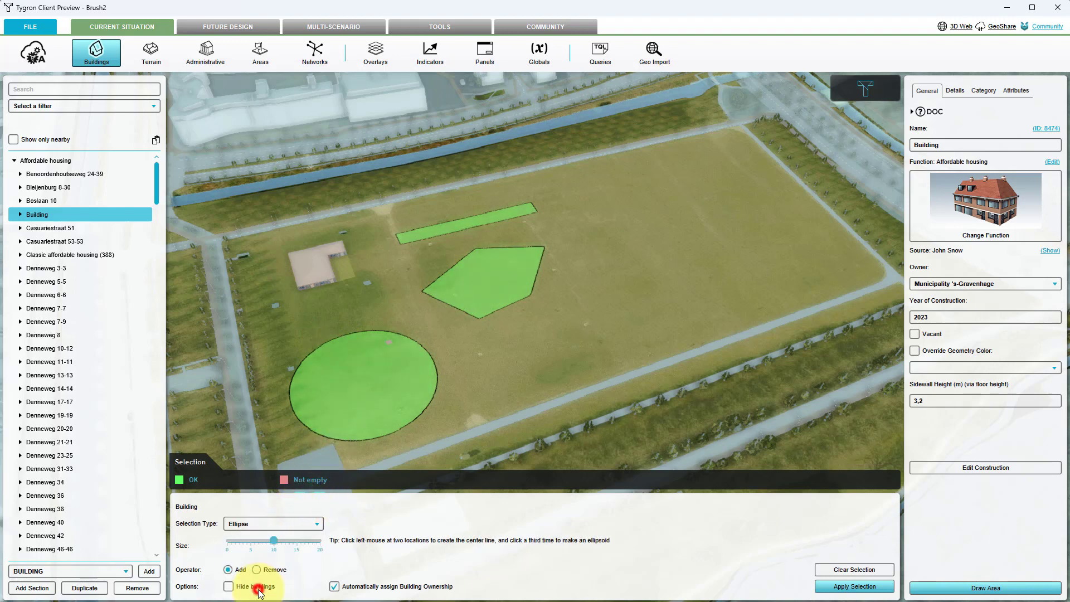
left_click(624, 335)
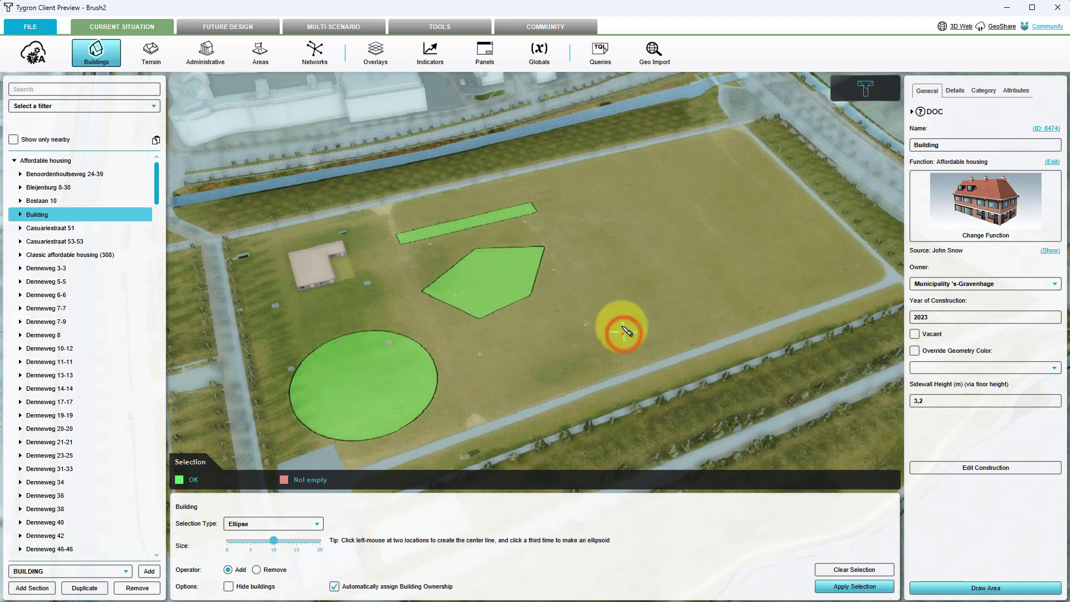
left_click(593, 283)
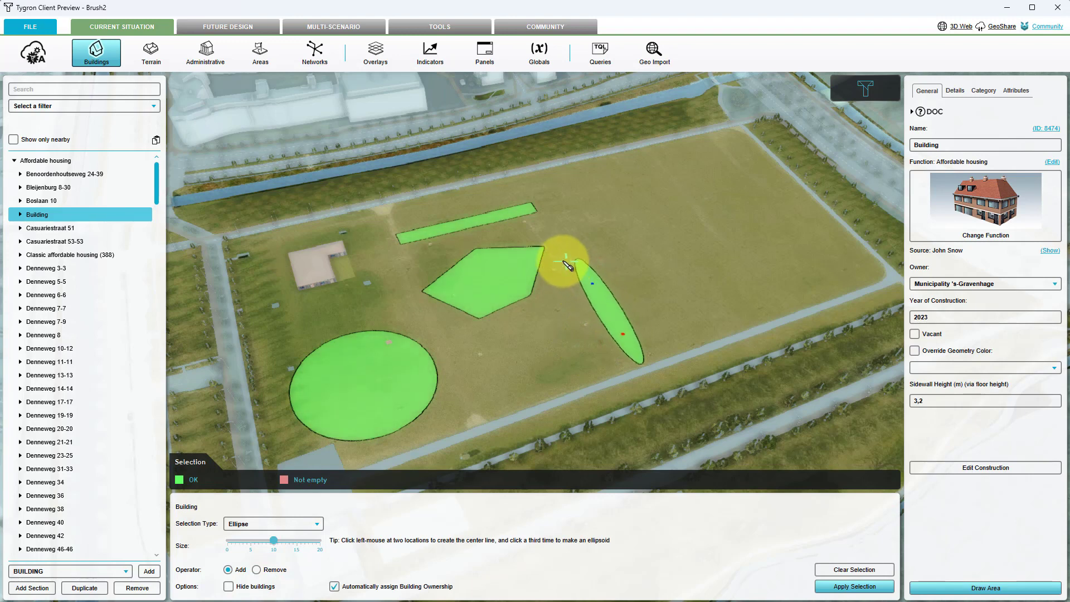
left_click(539, 272)
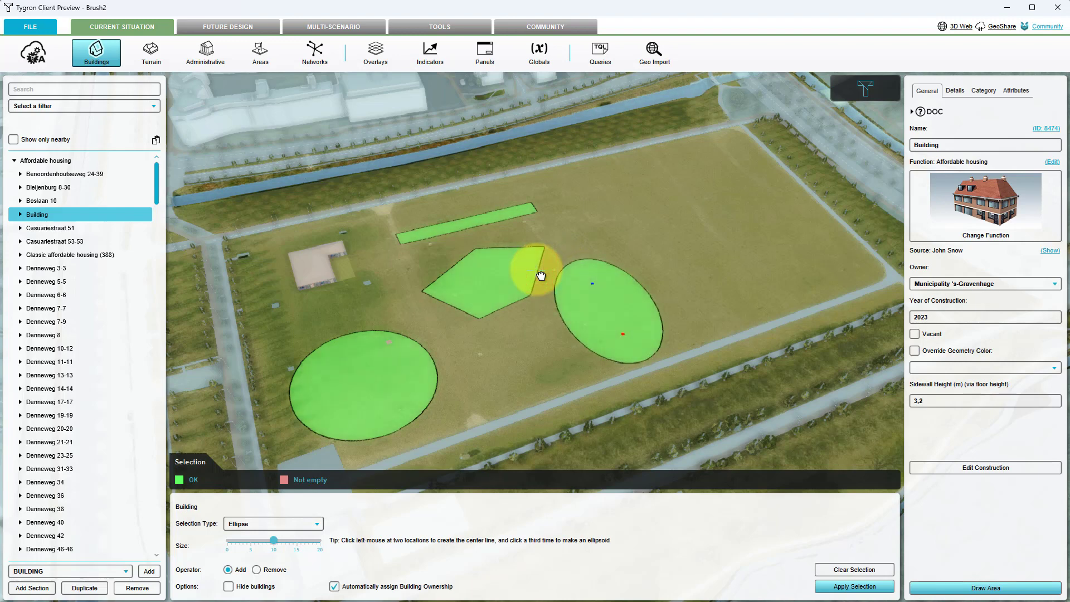
- Switch the selection type to Polygon Pick and pick the green strips along the field's southern and eastern edges
left_click(282, 527)
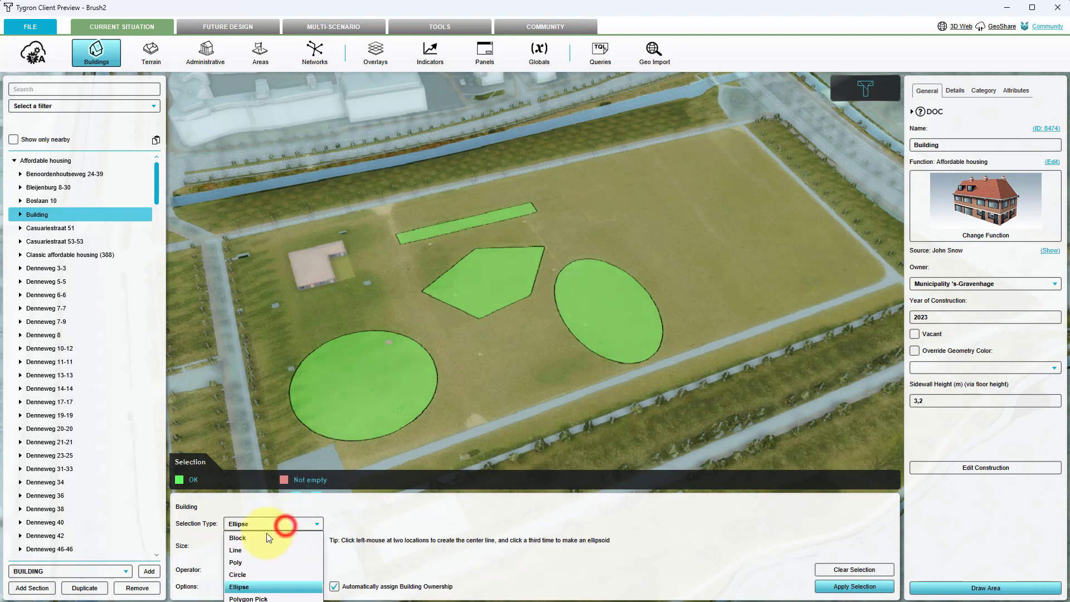
left_click(250, 592)
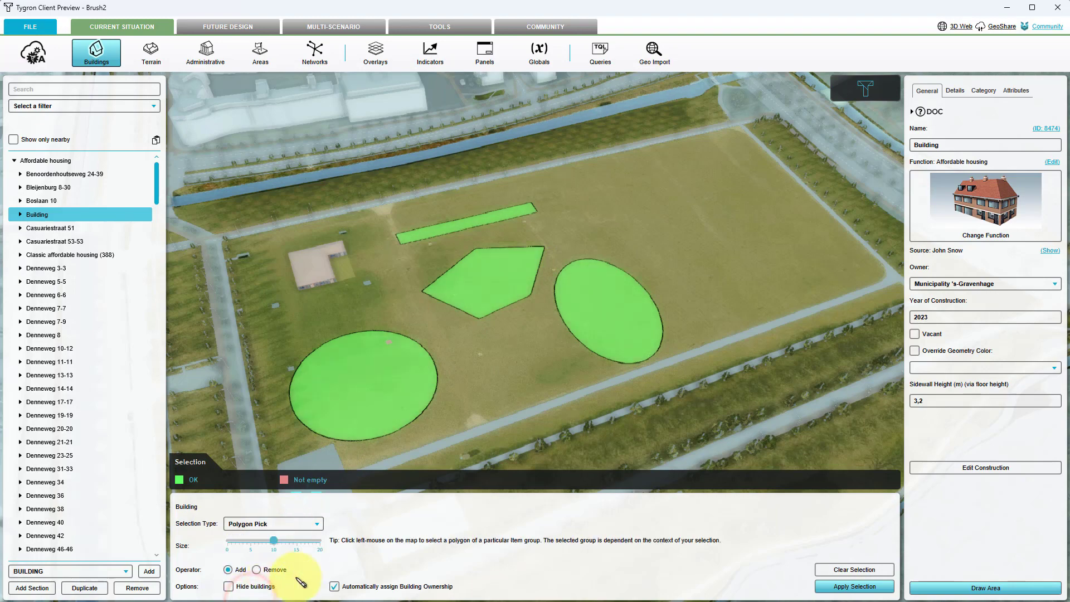
left_click(622, 398)
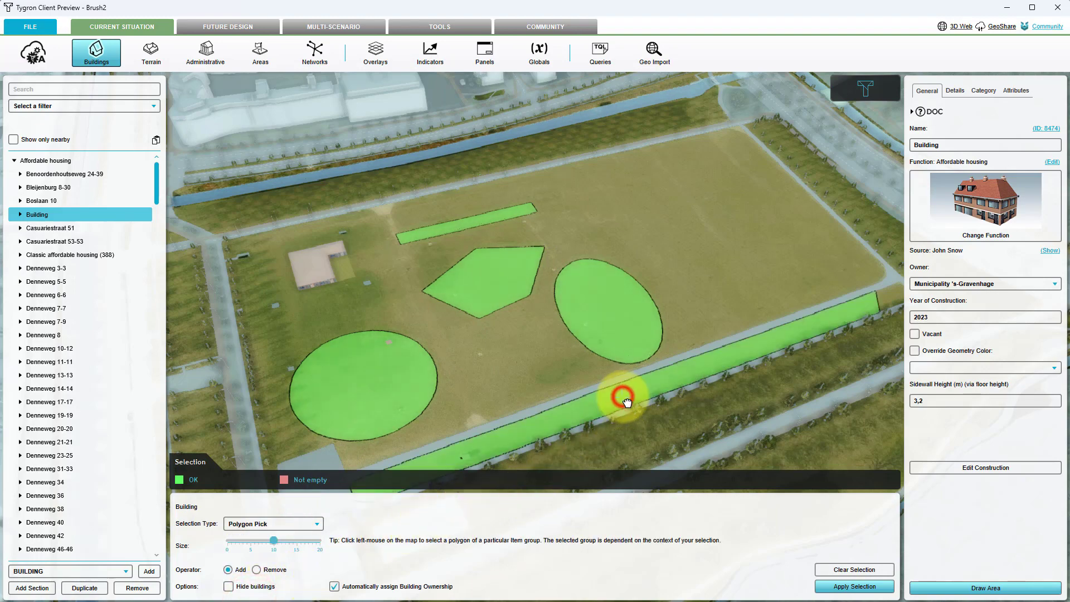
left_click_drag(621, 398, 592, 348)
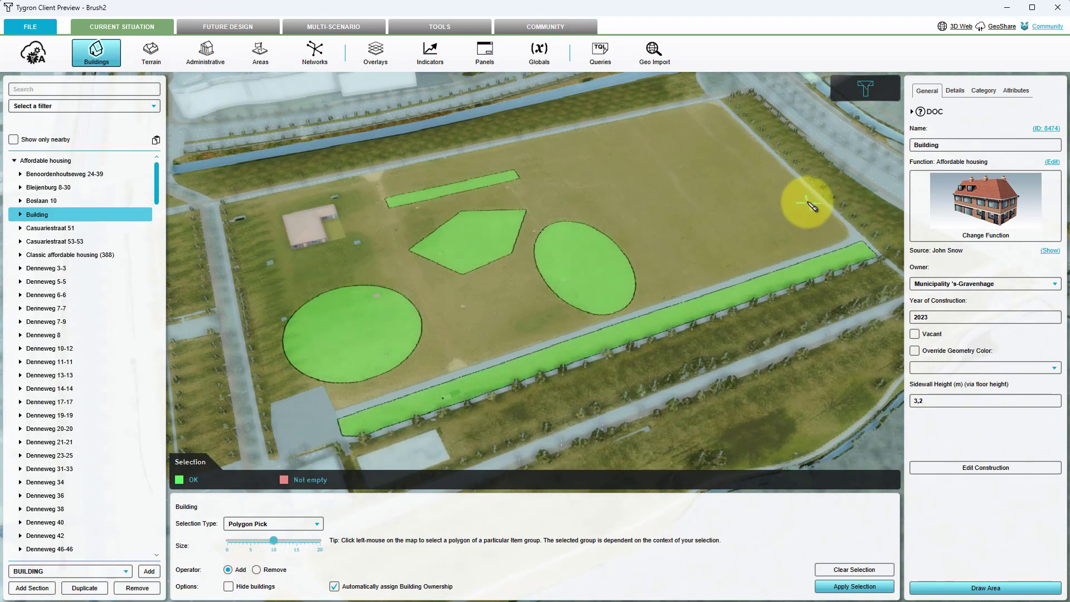
left_click(812, 174)
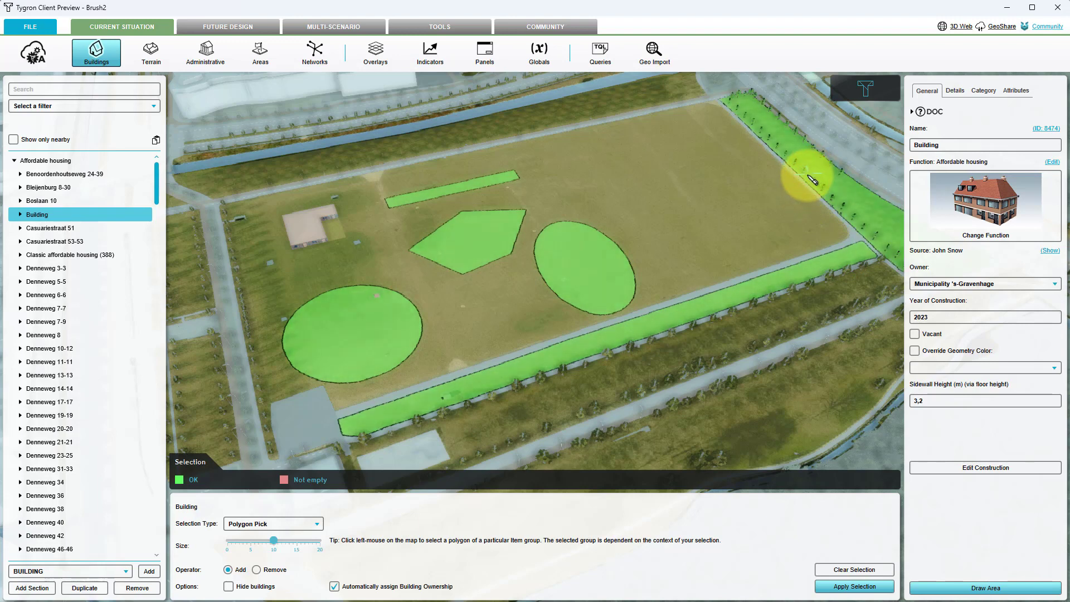
left_click(769, 314)
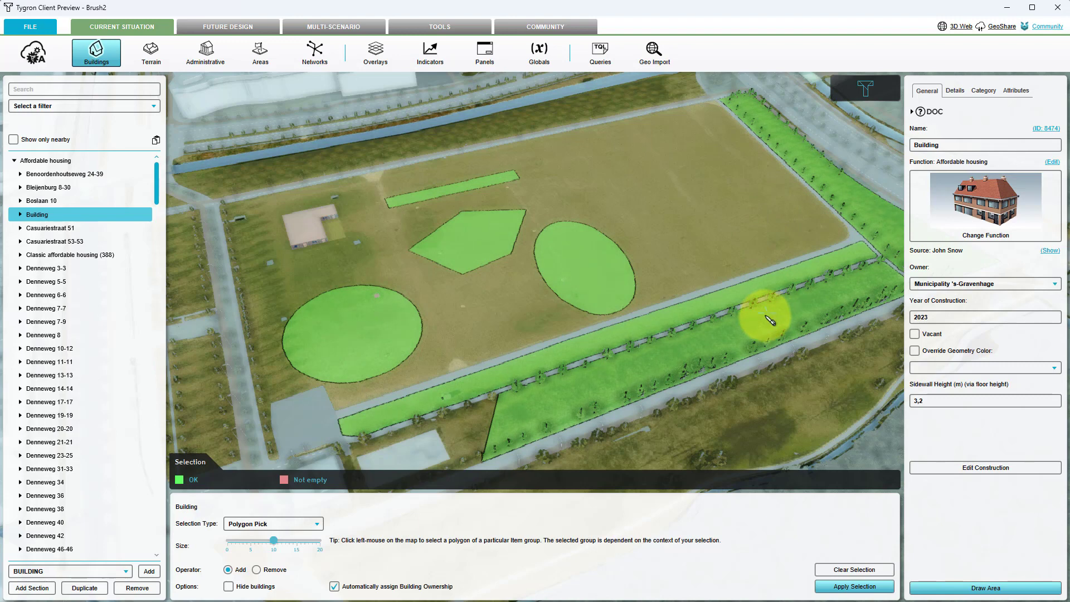
- Switch the selection type to Blueprint and import the areas Area and Area (2) from existing areas
left_click(278, 524)
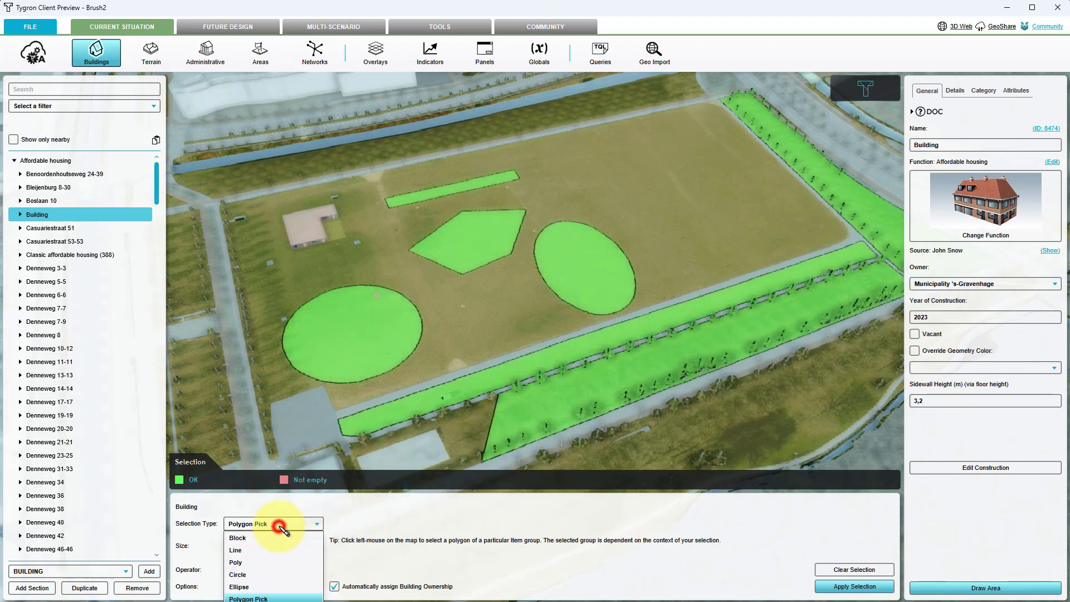
left_click(255, 600)
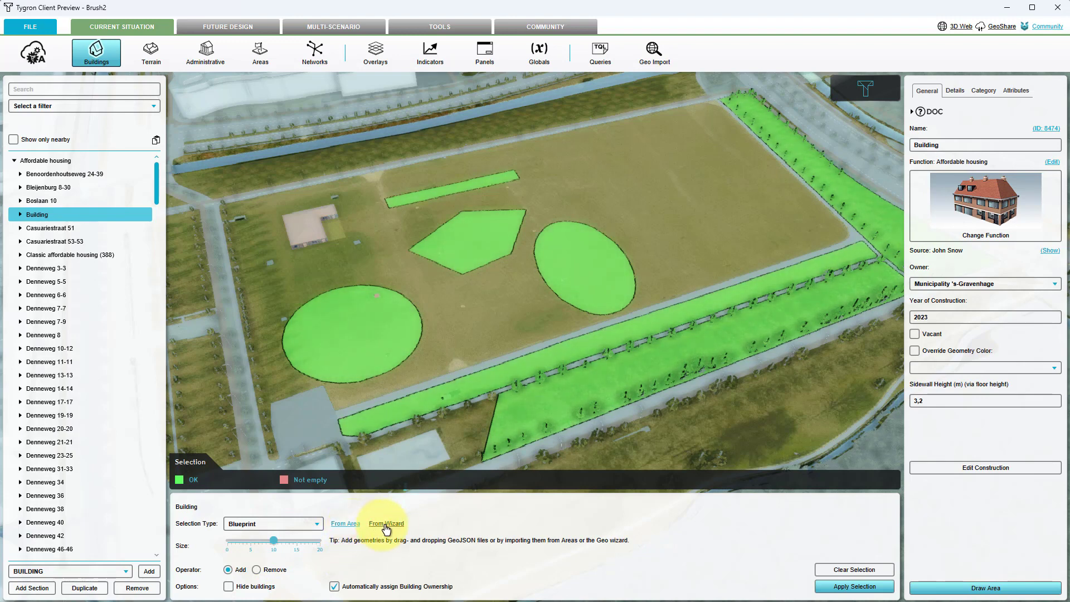
left_click(346, 524)
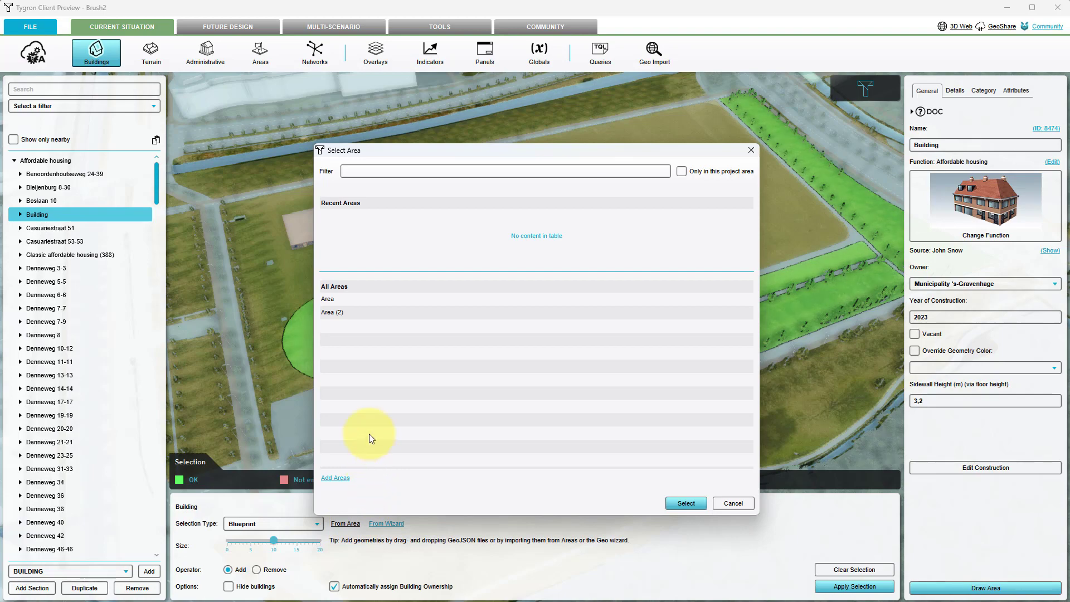
left_click(332, 302)
left_click(332, 312, "shift")
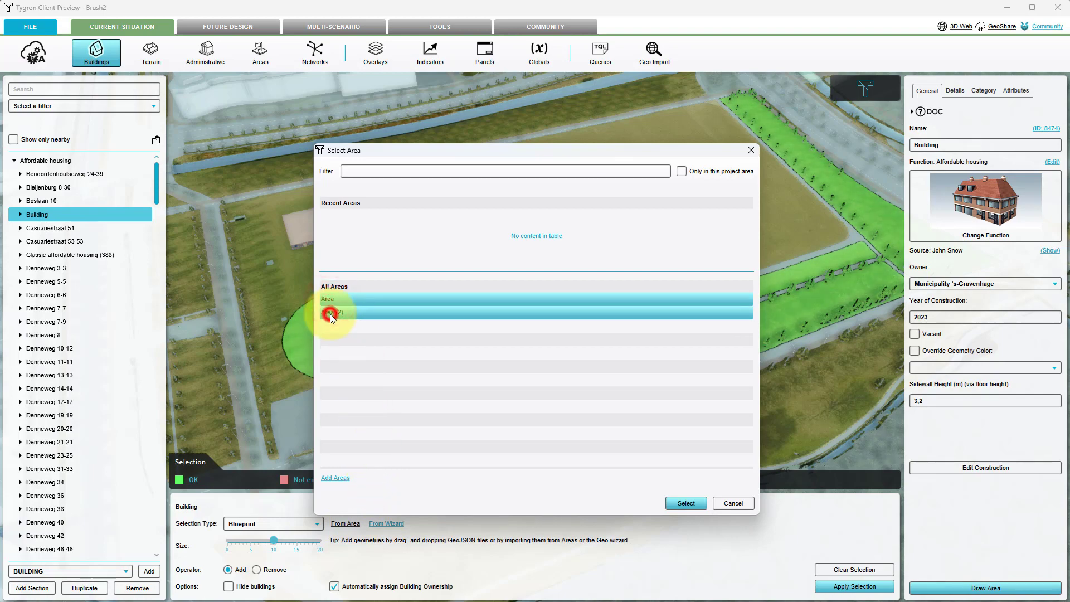
left_click(685, 504)
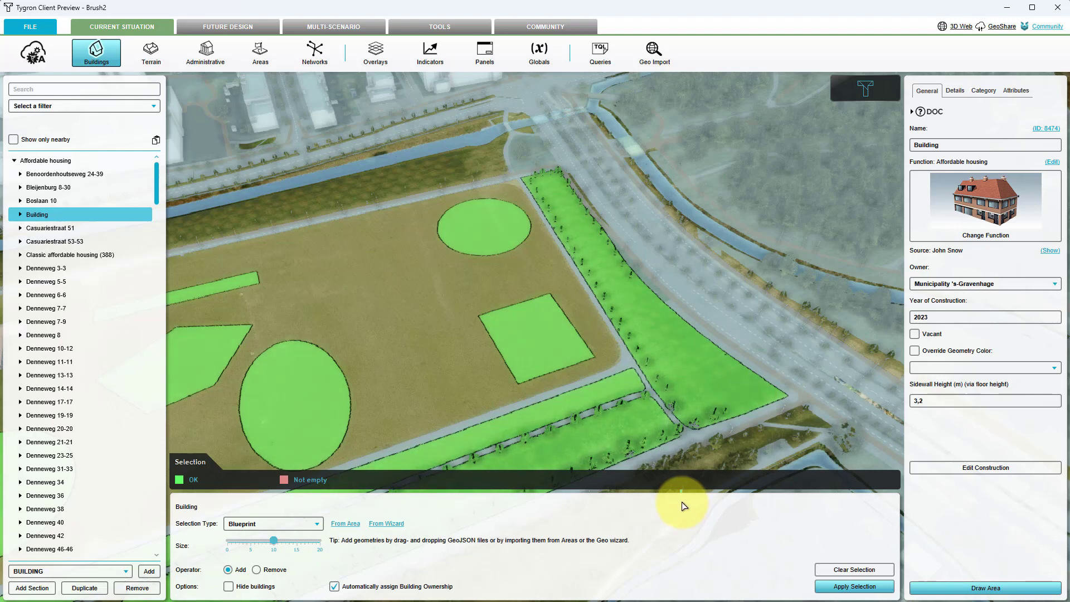
- Open the Geo Data Wizard from the Blueprint options and close it again
left_click(390, 524)
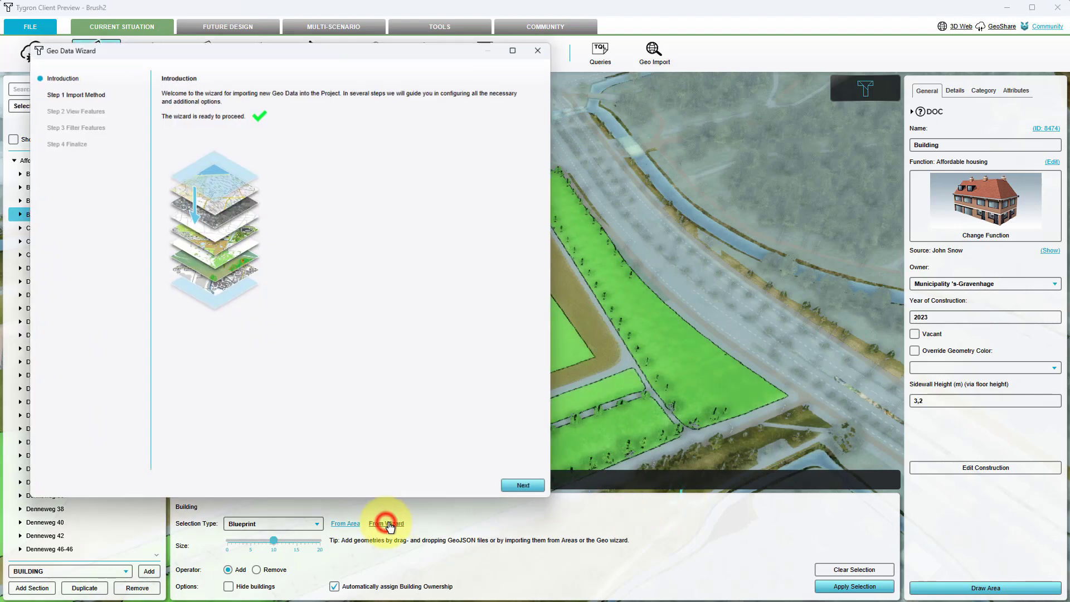
left_click_drag(403, 51, 575, 74)
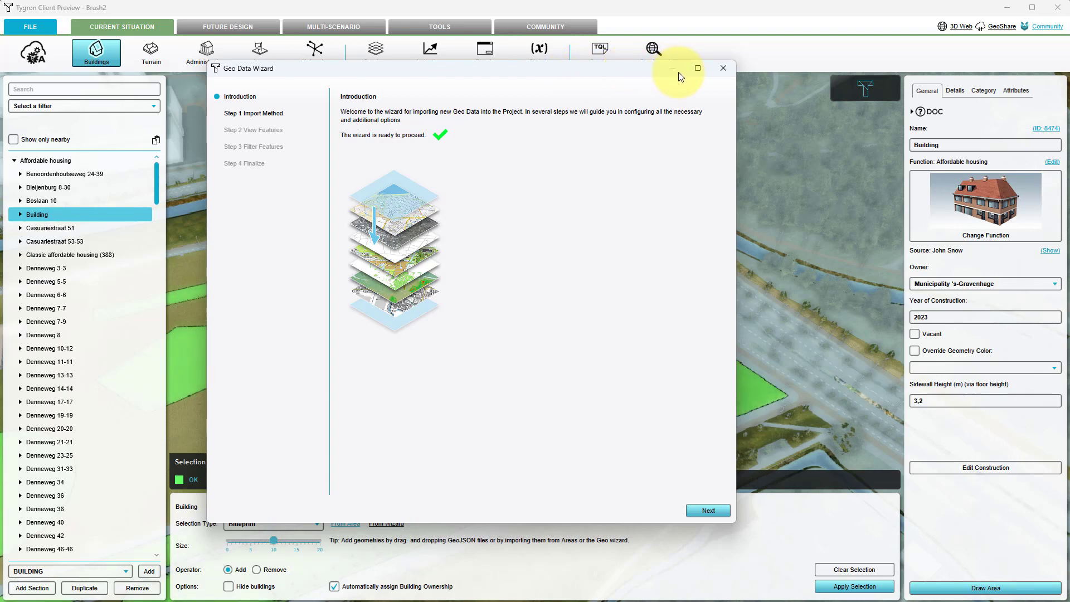
left_click(723, 68)
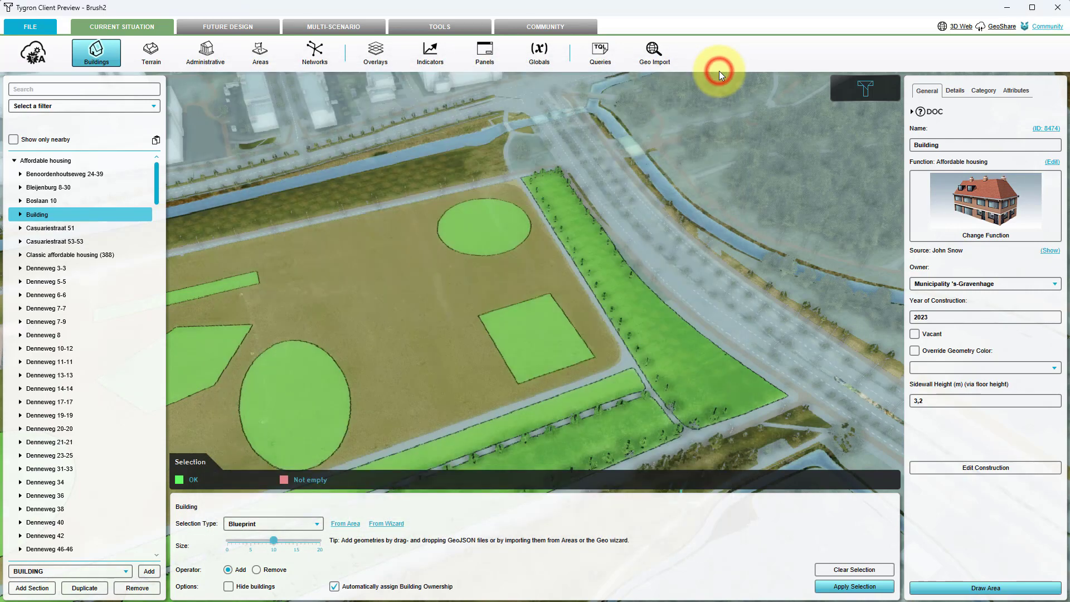
- Apply all the selections to add them to the building's footprint
scroll(636, 274, "up", 2)
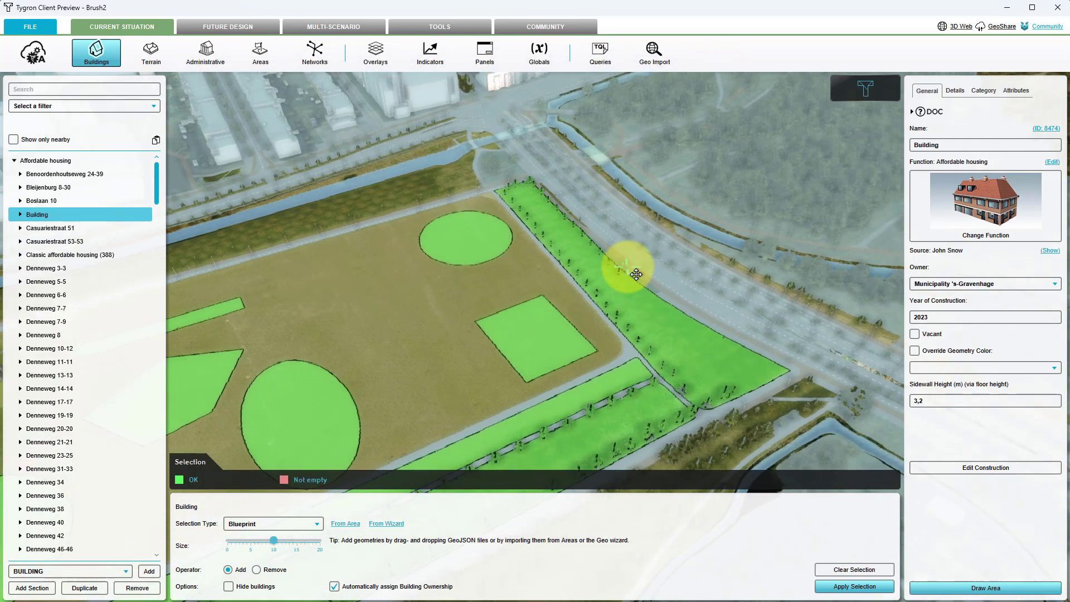
left_click(829, 587)
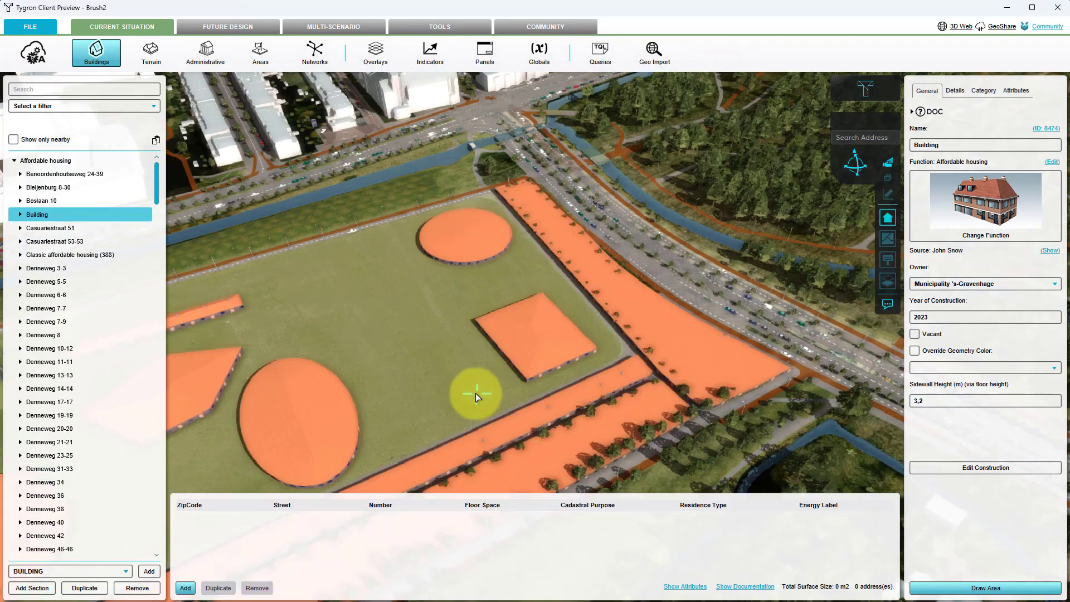
middle_click_drag(478, 393, 485, 371)
middle_click_drag(485, 371, 492, 353)
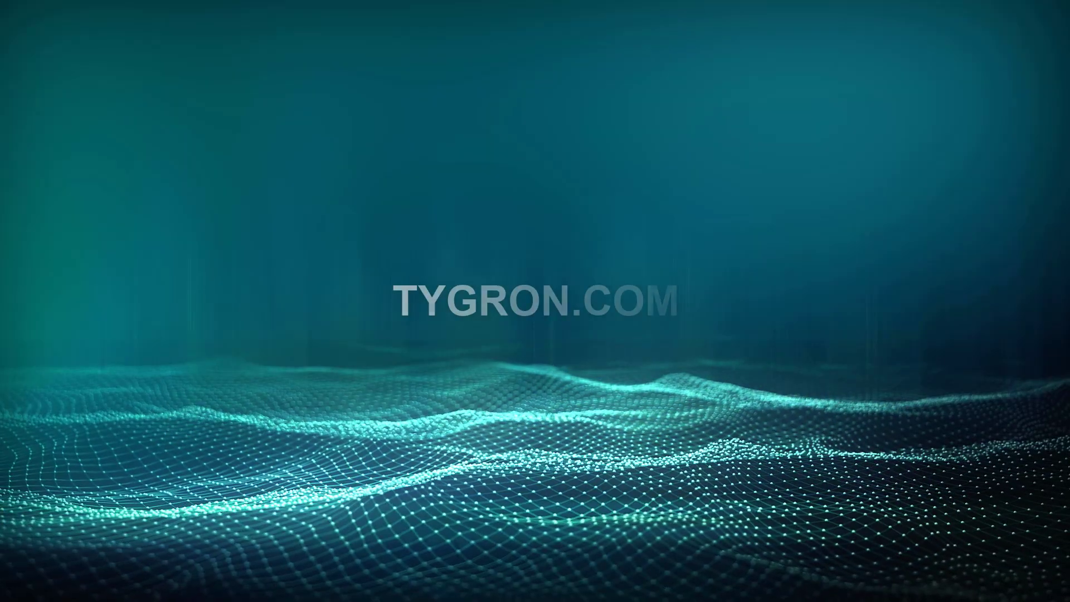